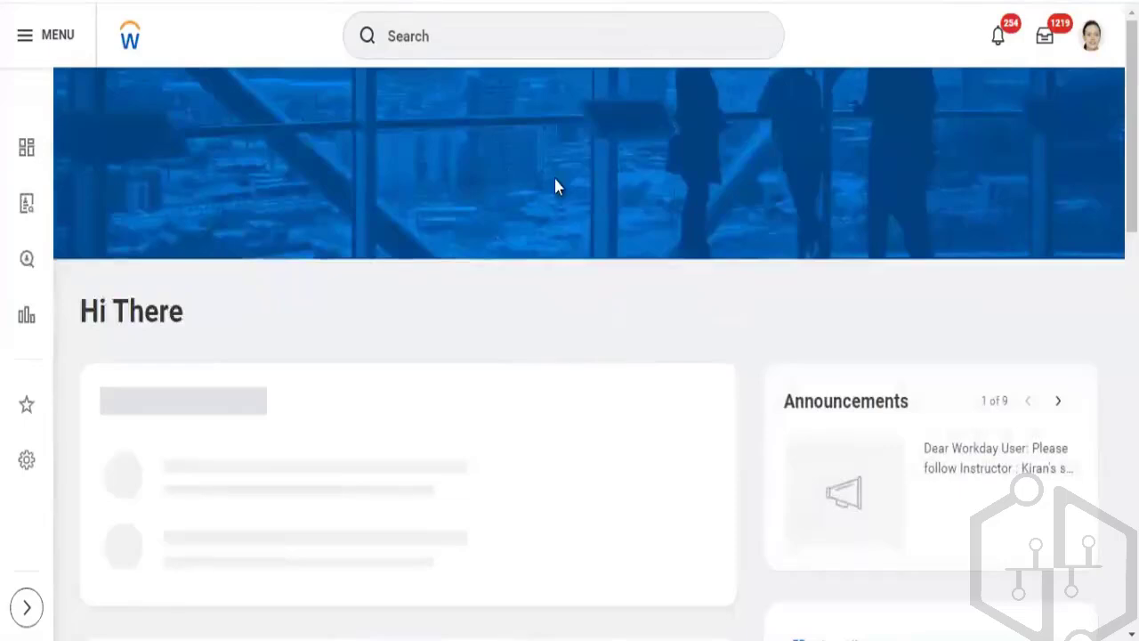
Search for the custom report creation task with the abbreviated query "create cust report"
{"action": "left_click", "coordinate": [496, 28]}
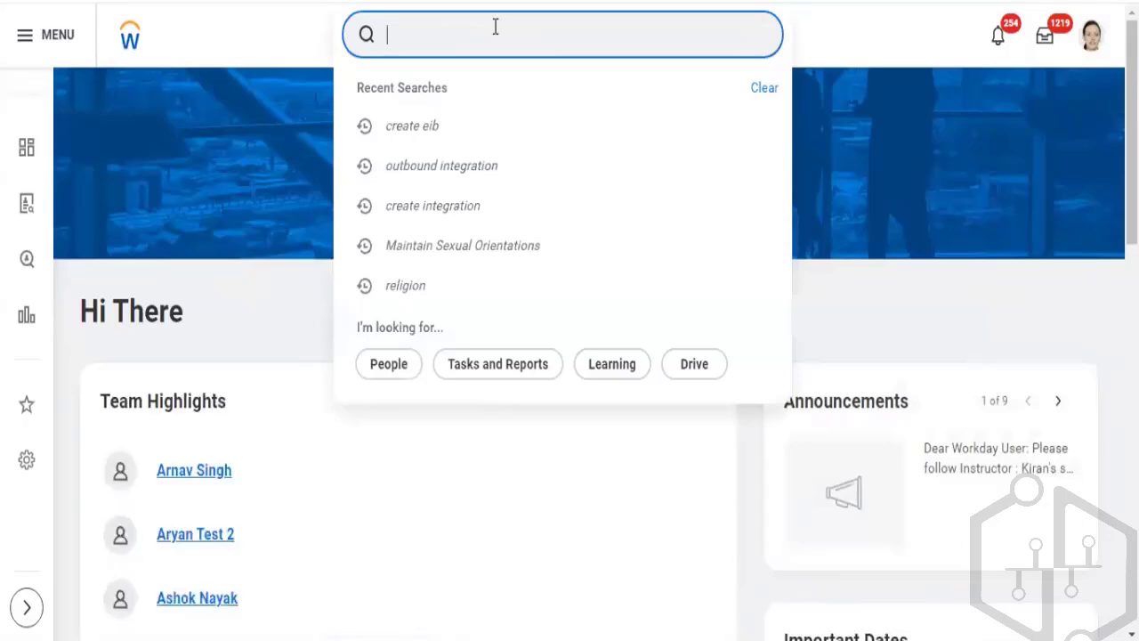
{"action": "type", "text": "e"}
{"action": "key", "text": "BackSpace"}
{"action": "type", "text": "create "}
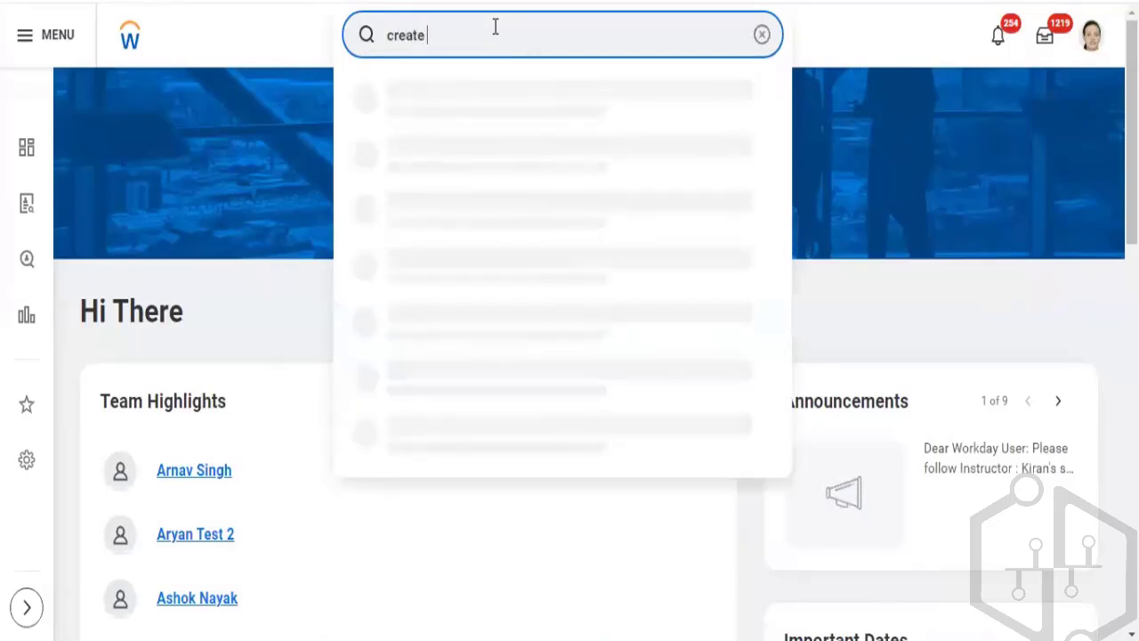
{"action": "type", "text": "cust report"}
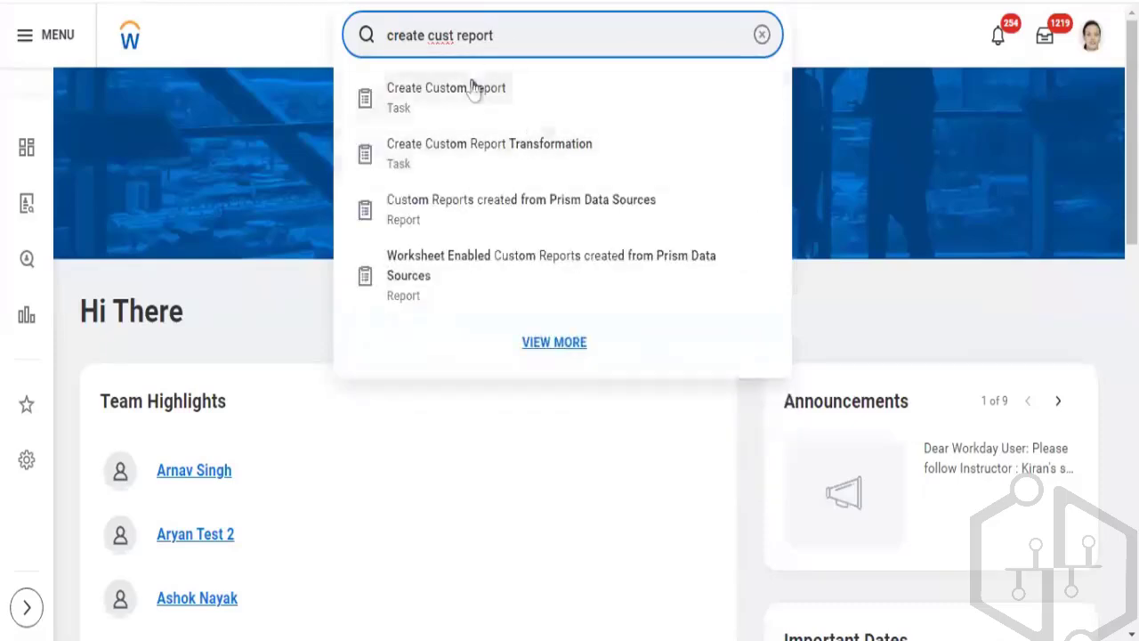
Replace the query with "delete report" to look up the report deletion tasks
{"action": "triple_click", "coordinate": [516, 42]}
{"action": "type", "text": "d"}
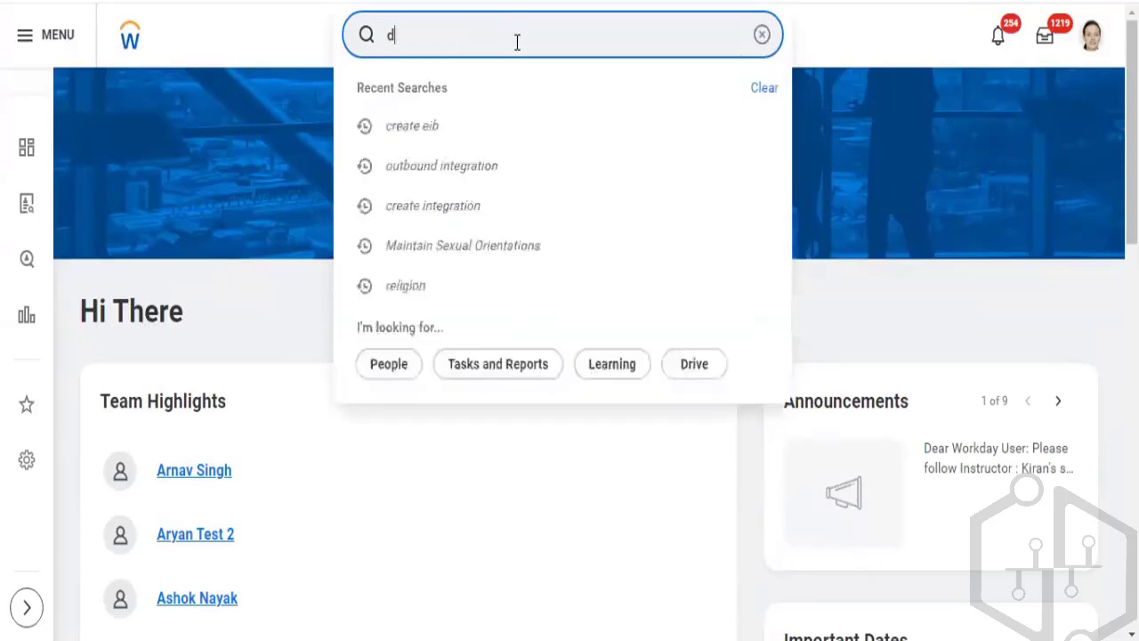
{"action": "type", "text": "elete report"}
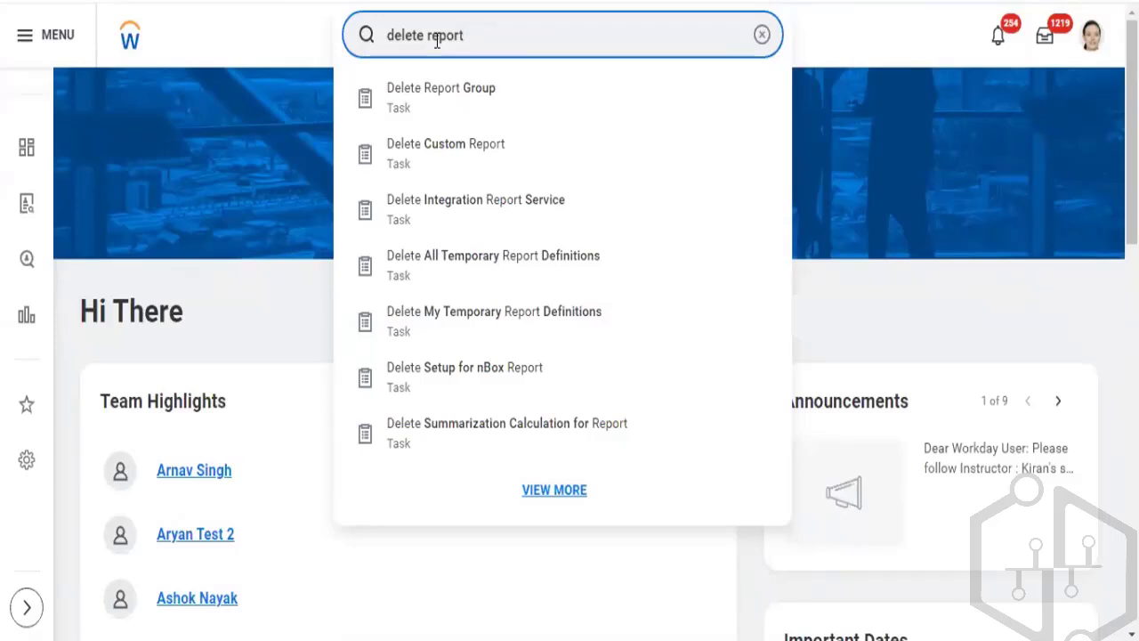
Clear the report deletion query and search for integration creation tasks with "create int"
{"action": "key", "text": "BackSpace"}
{"action": "key", "text": "BackSpace"}
{"action": "key", "text": "BackSpace"}
{"action": "key", "text": "BackSpace"}
{"action": "key", "text": "BackSpace"}
{"action": "key", "text": "BackSpace"}
{"action": "key", "text": "BackSpace"}
{"action": "key", "text": "BackSpace"}
{"action": "key", "text": "BackSpace"}
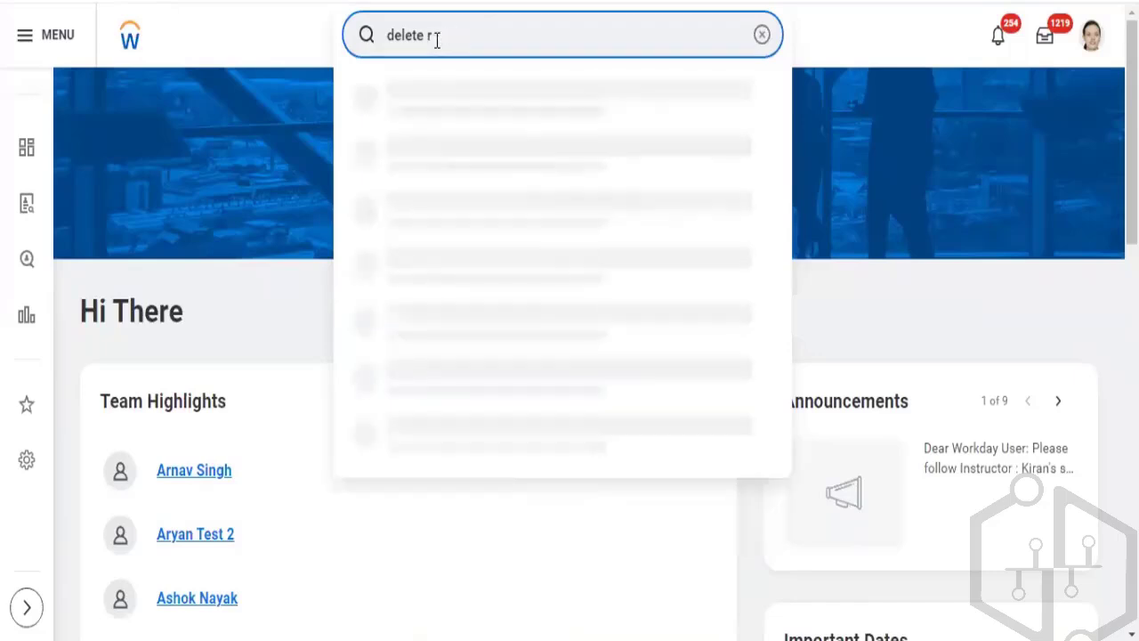
{"action": "key", "text": "BackSpace"}
{"action": "key", "text": "BackSpace"}
{"action": "key", "text": "BackSpace"}
{"action": "key", "text": "BackSpace"}
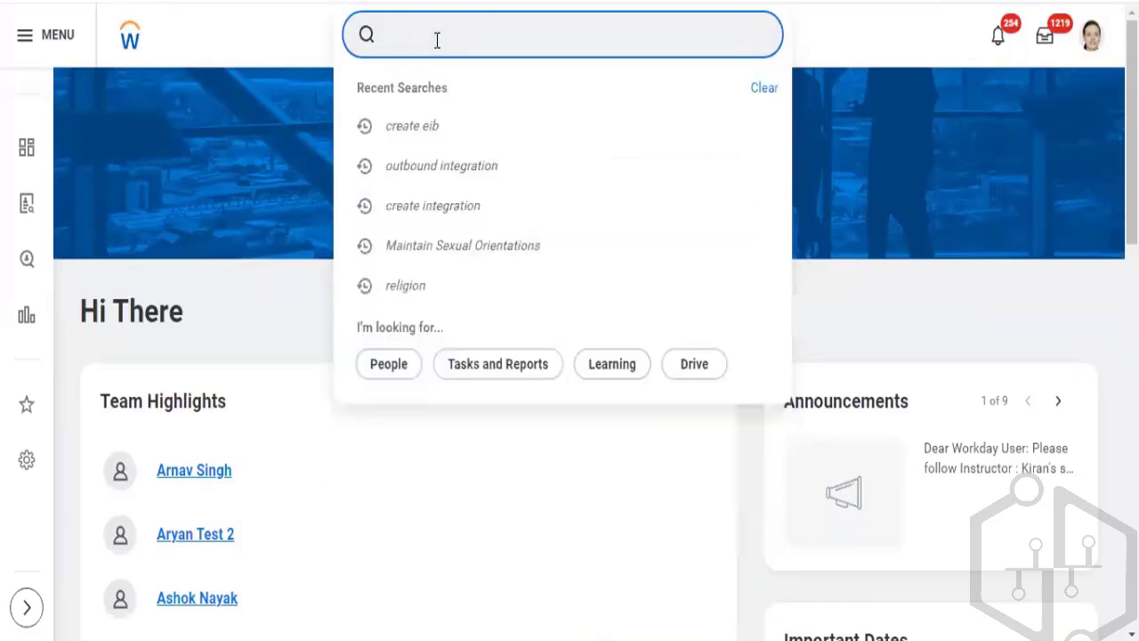
{"action": "type", "text": "create"}
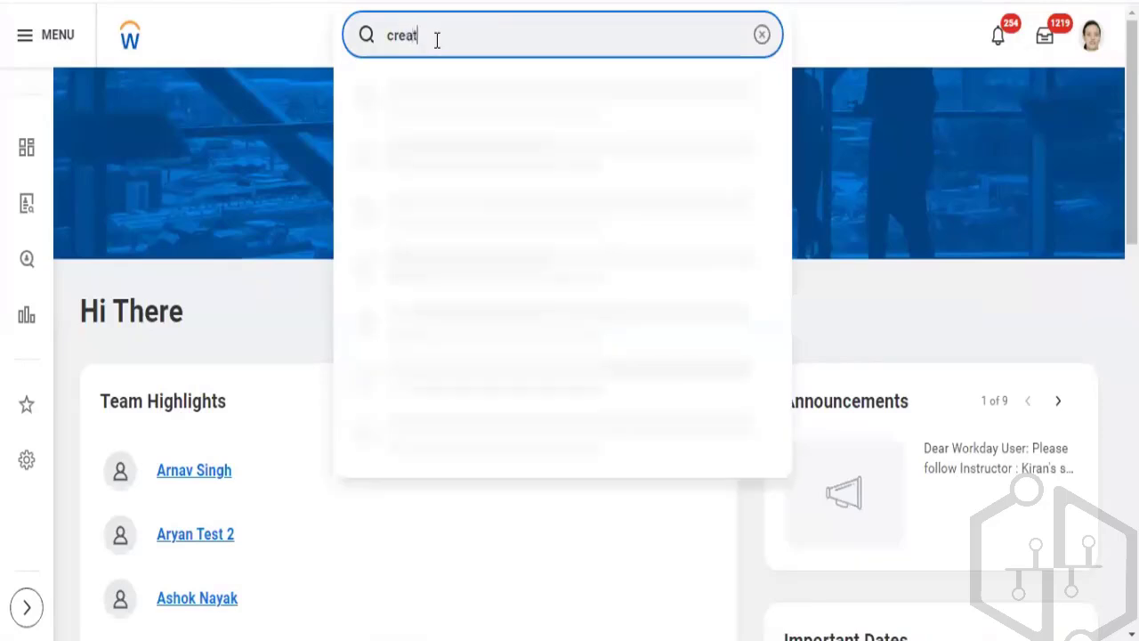
{"action": "key", "text": "BackSpace"}
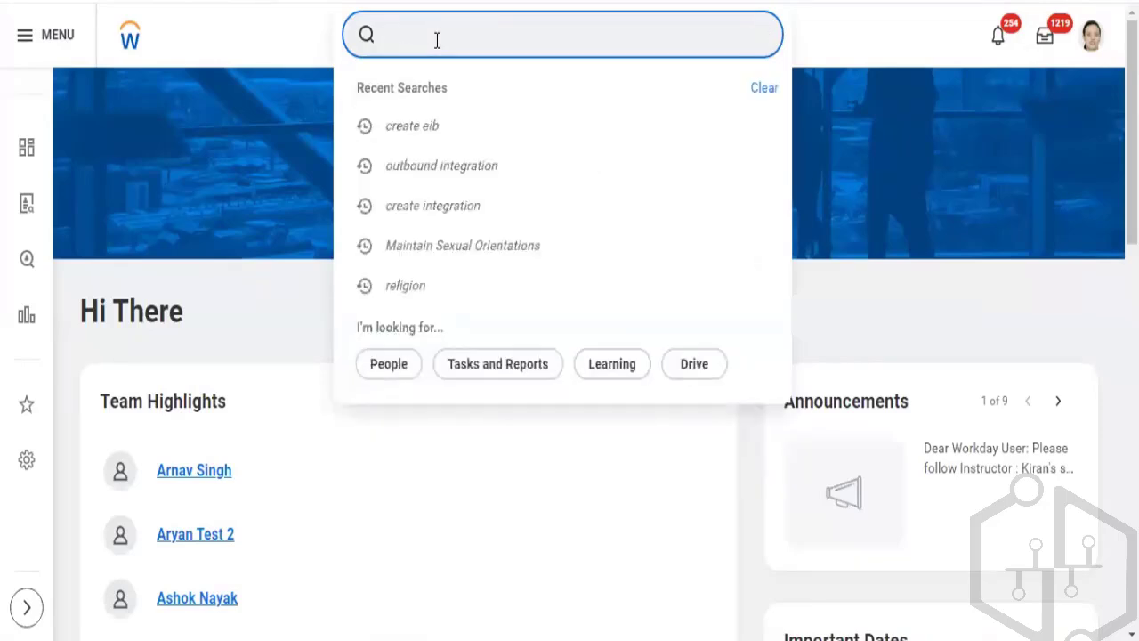
{"action": "type", "text": "create int"}
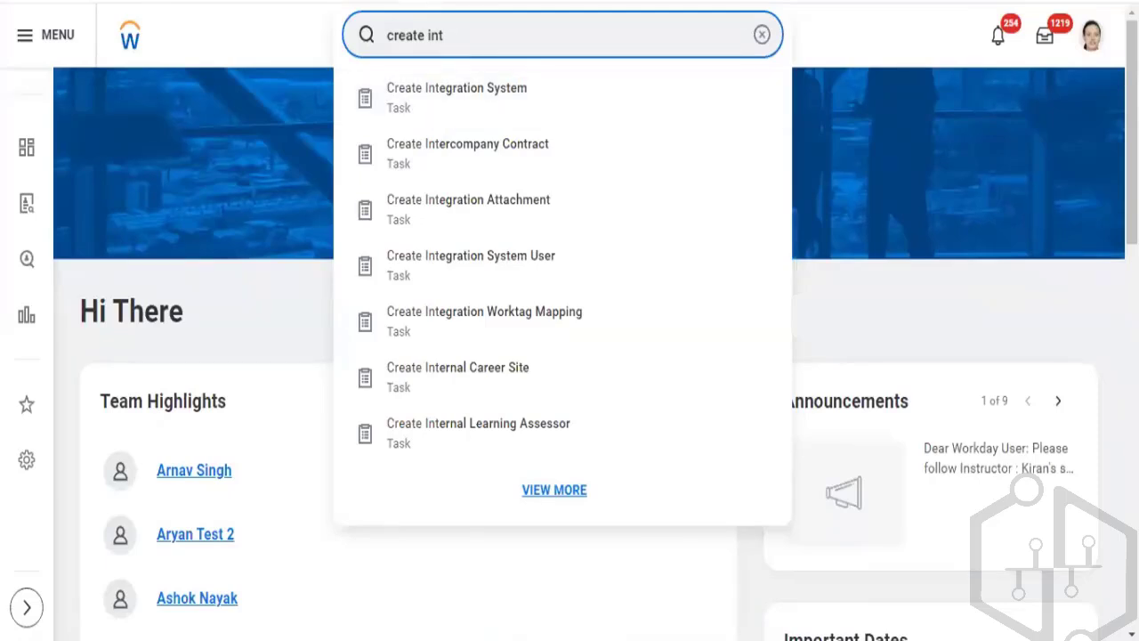
Clear the integration query and search for worker reports with the prefixed query "rd:worker"
{"action": "key", "text": "BackSpace"}
{"action": "key", "text": "BackSpace"}
{"action": "key", "text": "BackSpace"}
{"action": "key", "text": "BackSpace"}
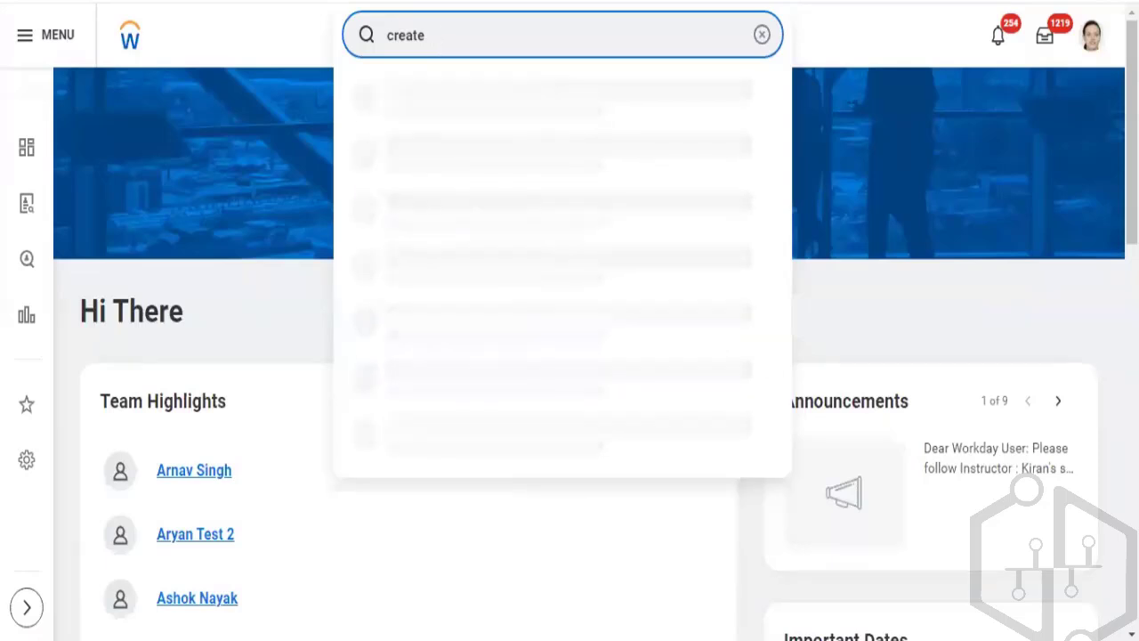
{"action": "key", "text": "BackSpace"}
{"action": "key", "text": "BackSpace"}
{"action": "key", "text": "BackSpace"}
{"action": "key", "text": "BackSpace"}
{"action": "key", "text": "BackSpace"}
{"action": "key", "text": "BackSpace"}
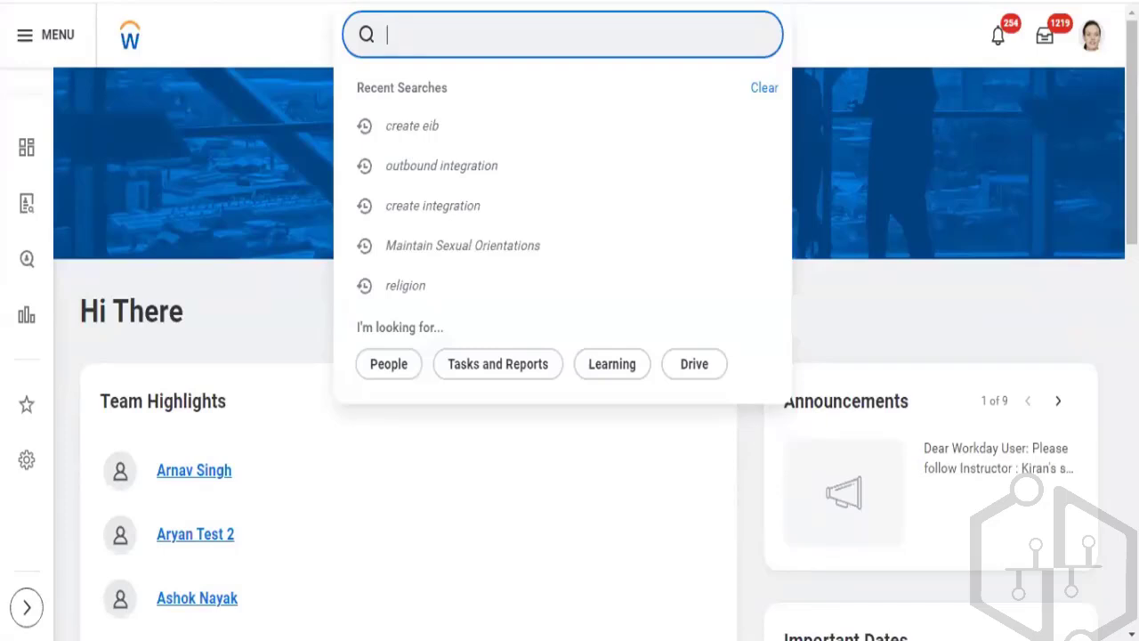
{"action": "type", "text": "rd"}
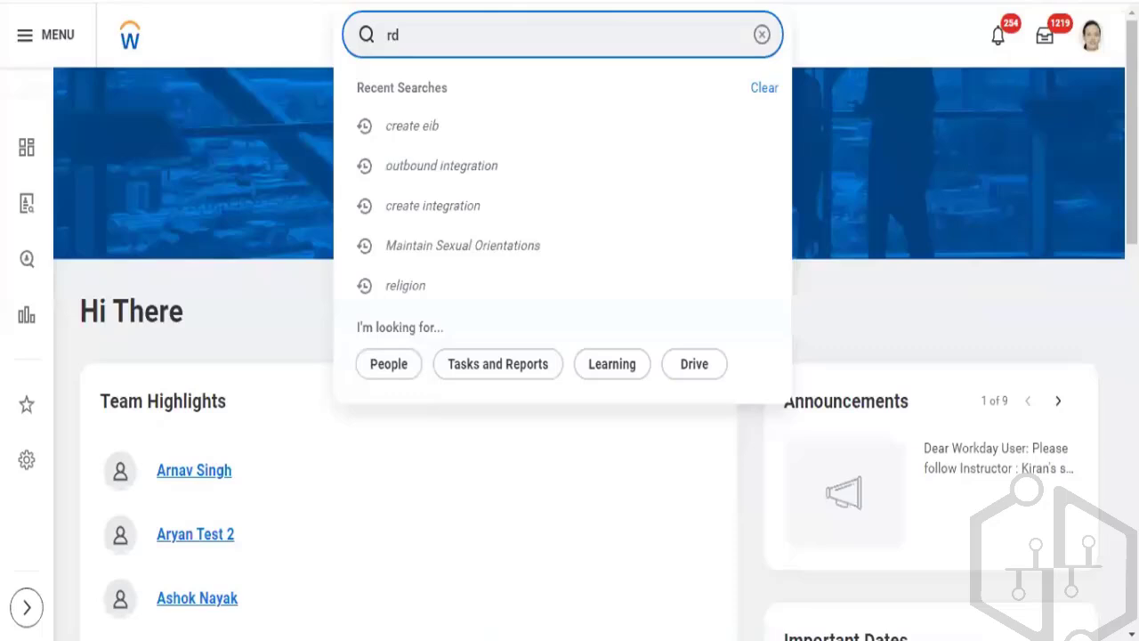
{"action": "type", "text": ":worker"}
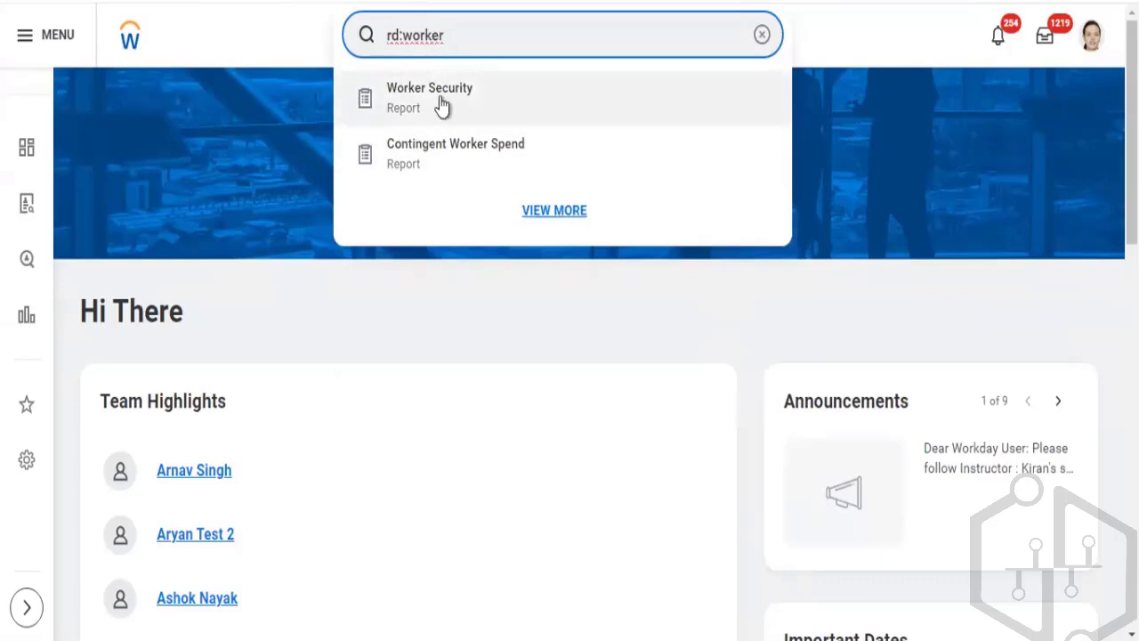
Keep the rd: prefix and change the keyword to search for "rd:employee"
{"action": "key", "text": "BackSpace"}
{"action": "key", "text": "BackSpace"}
{"action": "key", "text": "BackSpace"}
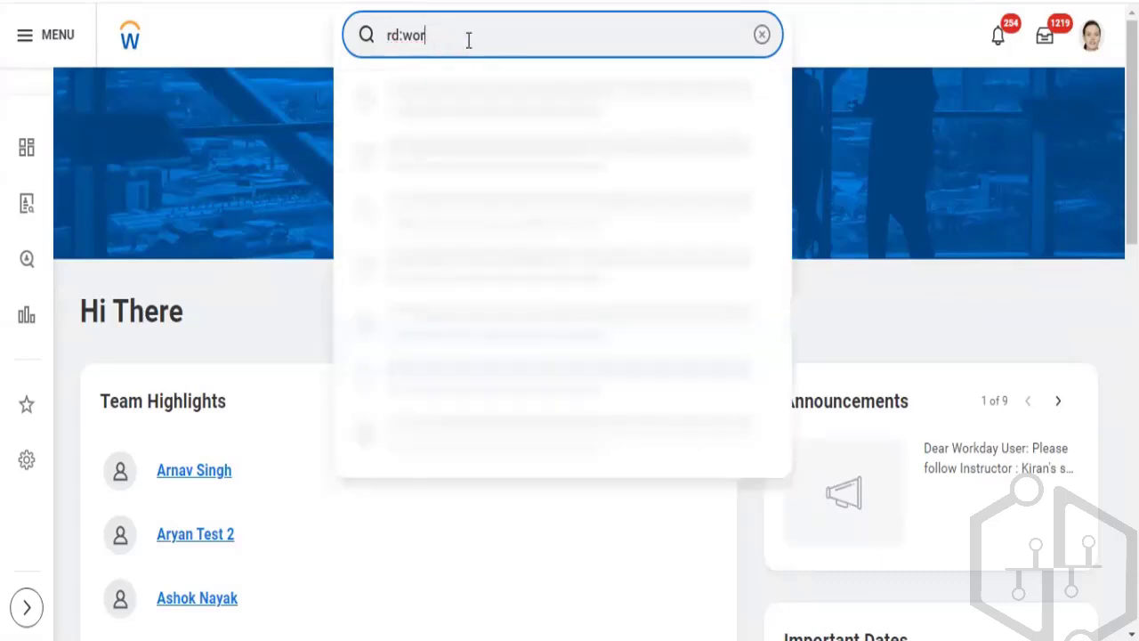
{"action": "key", "text": "BackSpace"}
{"action": "key", "text": "BackSpace"}
{"action": "key", "text": "BackSpace"}
{"action": "type", "text": "empl"}
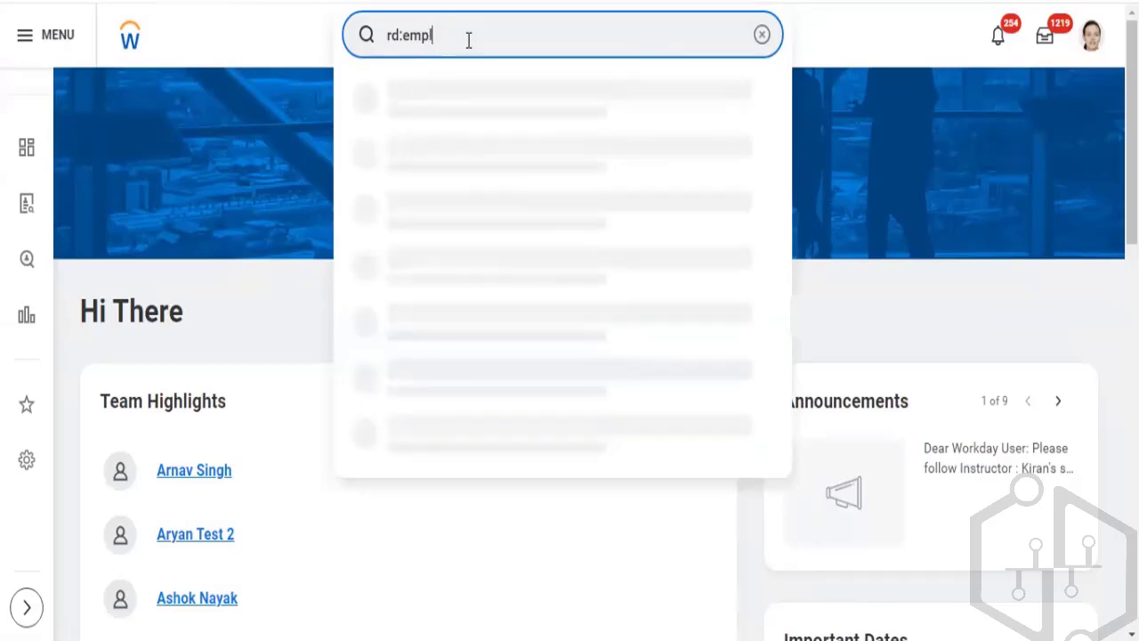
{"action": "type", "text": "oyee"}
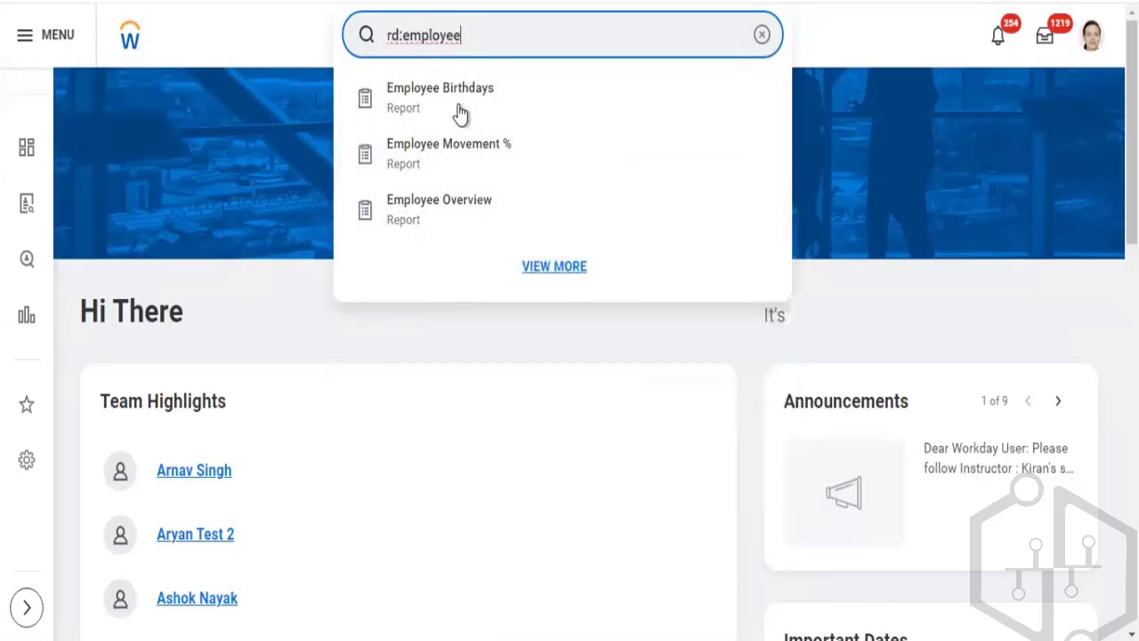
Replace the report query with "intsys:worker" to search only integration systems related to workers
{"action": "triple_click", "coordinate": [485, 31]}
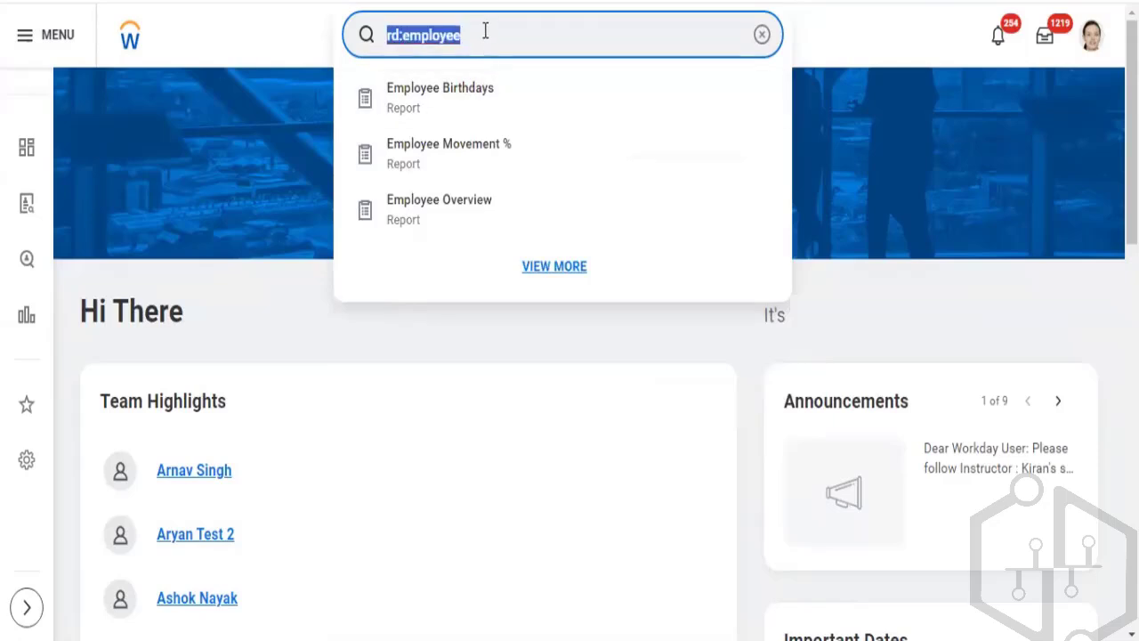
{"action": "type", "text": "inttsys"}
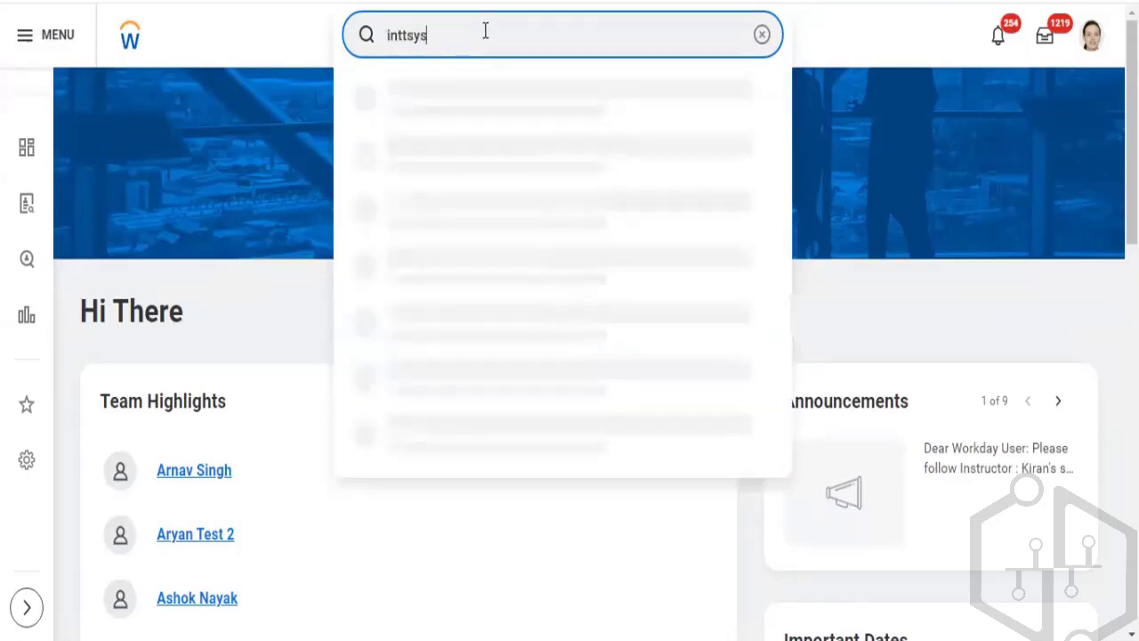
{"action": "key", "text": "BackSpace"}
{"action": "key", "text": "BackSpace"}
{"action": "key", "text": "BackSpace"}
{"action": "key", "text": "BackSpace"}
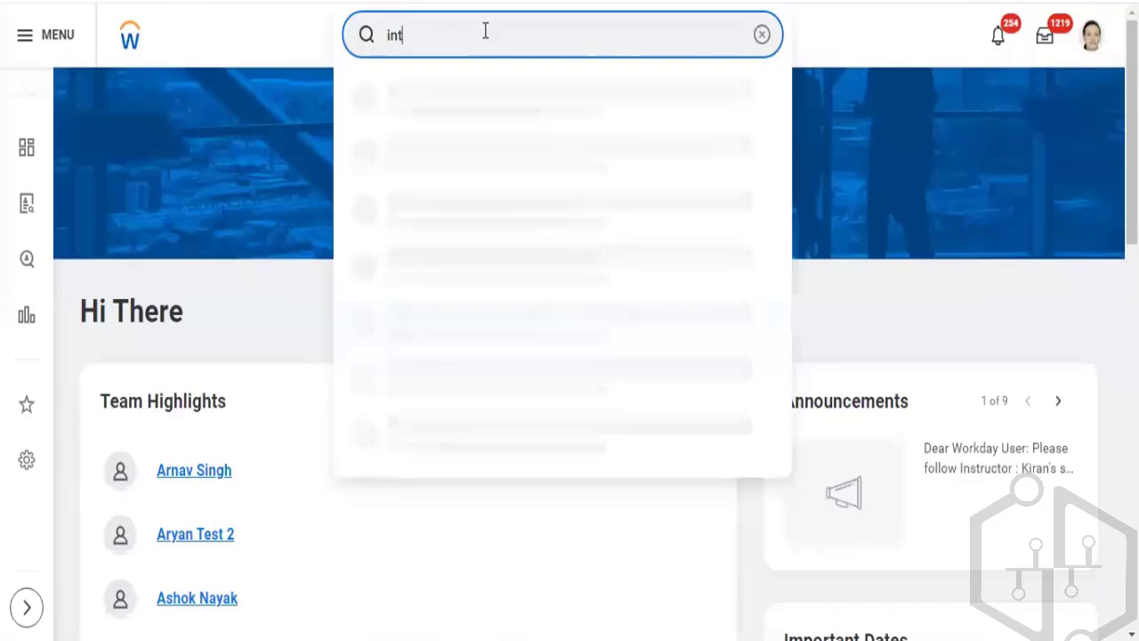
{"action": "type", "text": "sys:worker"}
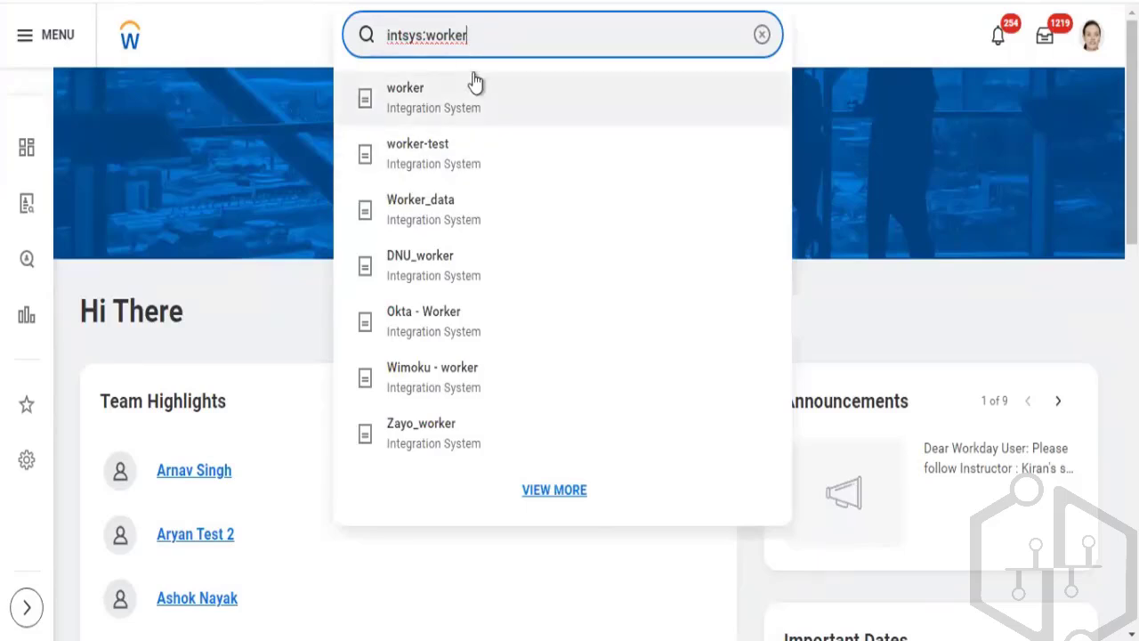
Keep the intsys: prefix and change the keyword to search for "intsys:employee"
{"action": "key", "text": "BackSpace"}
{"action": "key", "text": "BackSpace"}
{"action": "key", "text": "BackSpace"}
{"action": "key", "text": "BackSpace"}
{"action": "key", "text": "BackSpace"}
{"action": "key", "text": "BackSpace"}
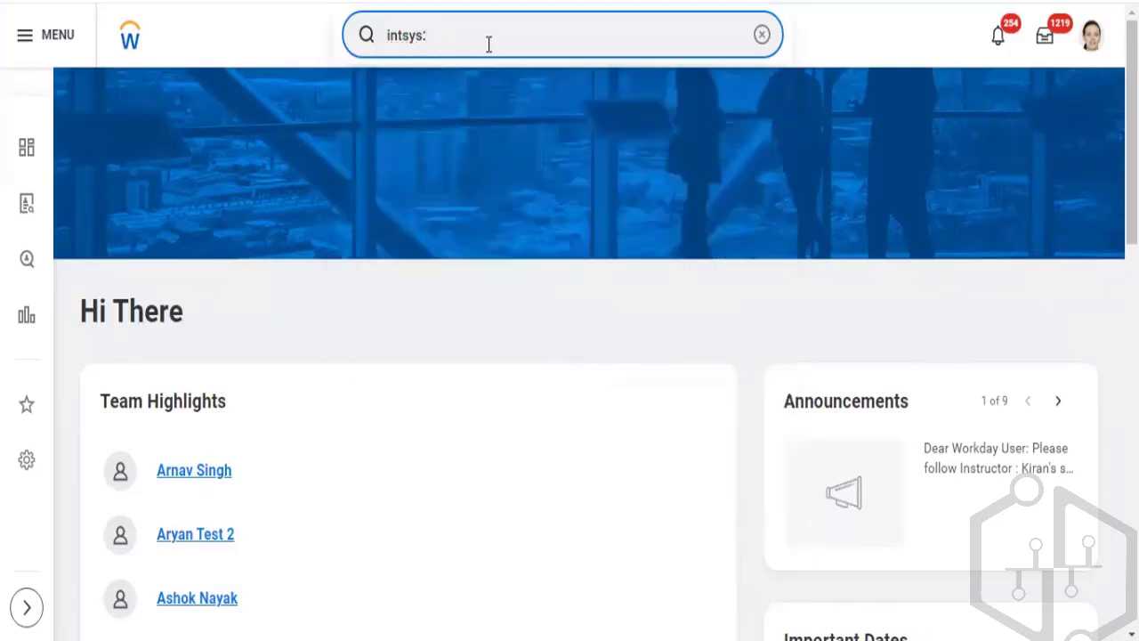
{"action": "type", "text": "employee"}
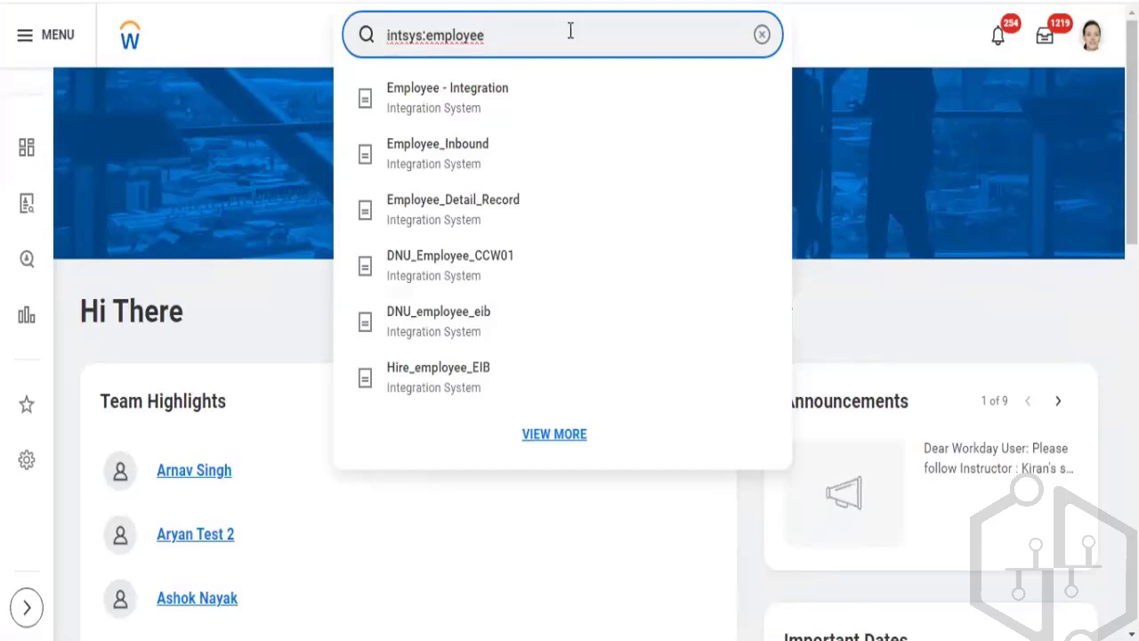
Clear the query, run a search for "?" to open the search help, and look through the list of all prefix words
{"action": "key", "text": "BackSpace"}
{"action": "key", "text": "BackSpace"}
{"action": "key", "text": "BackSpace"}
{"action": "key", "text": "BackSpace"}
{"action": "key", "text": "BackSpace"}
{"action": "key", "text": "BackSpace"}
{"action": "key", "text": "BackSpace"}
{"action": "key", "text": "BackSpace"}
{"action": "key", "text": "BackSpace"}
{"action": "key", "text": "BackSpace"}
{"action": "key", "text": "BackSpace"}
{"action": "key", "text": "BackSpace"}
{"action": "key", "text": "BackSpace"}
{"action": "key", "text": "BackSpace"}
{"action": "key", "text": "BackSpace"}
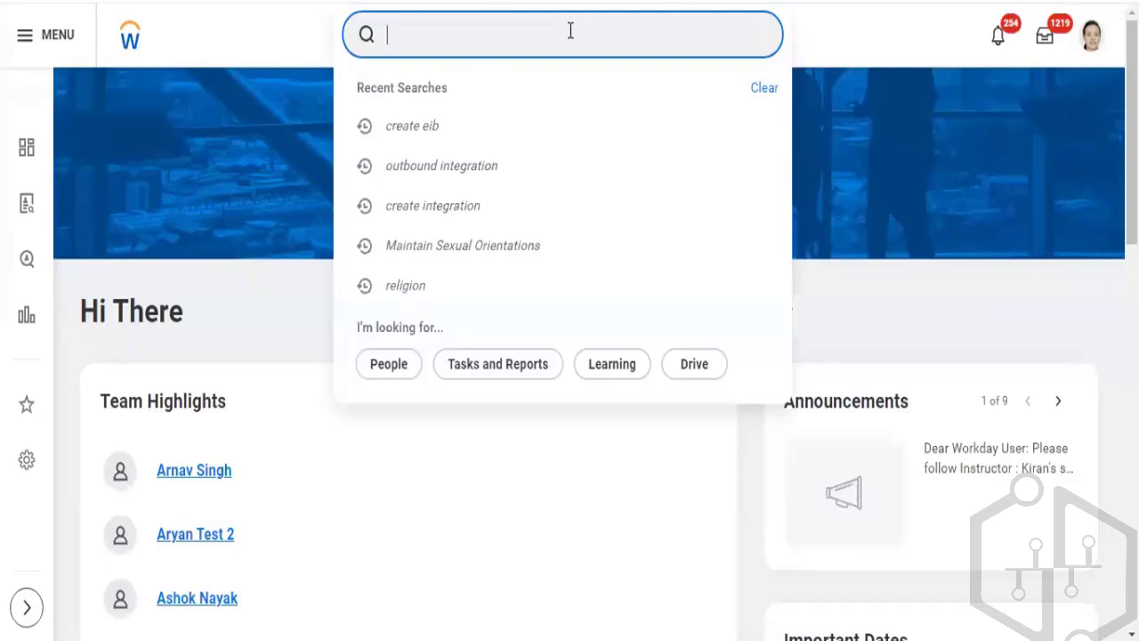
{"action": "type", "text": "?"}
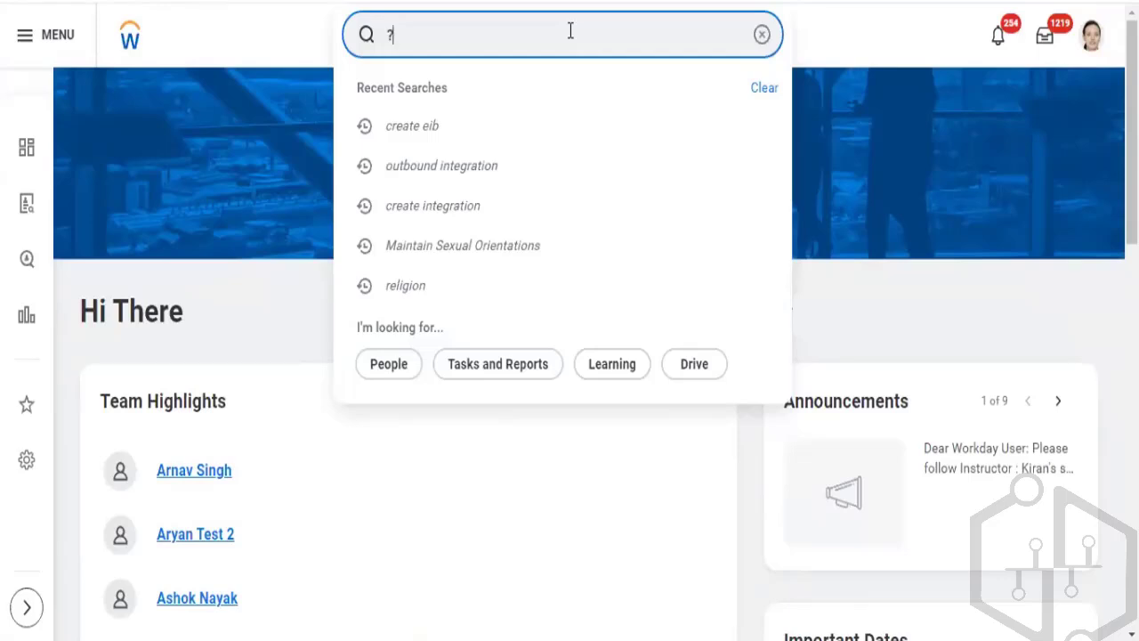
{"action": "key", "text": "Return"}
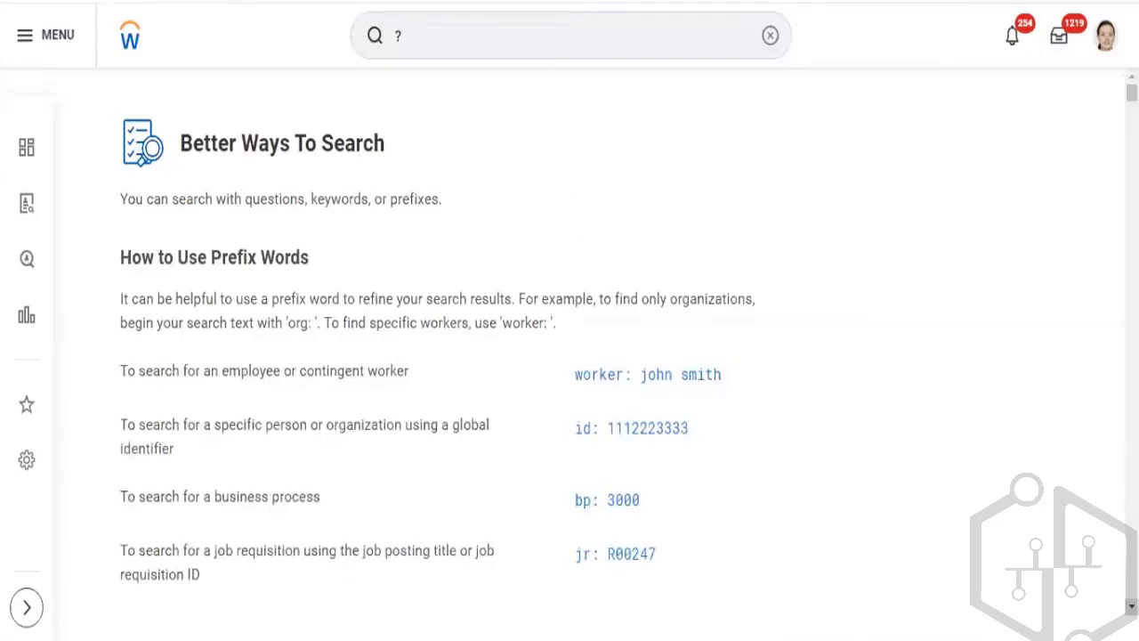
{"action": "scroll", "coordinate": [627, 294], "scroll_direction": "down", "scroll_amount": 4}
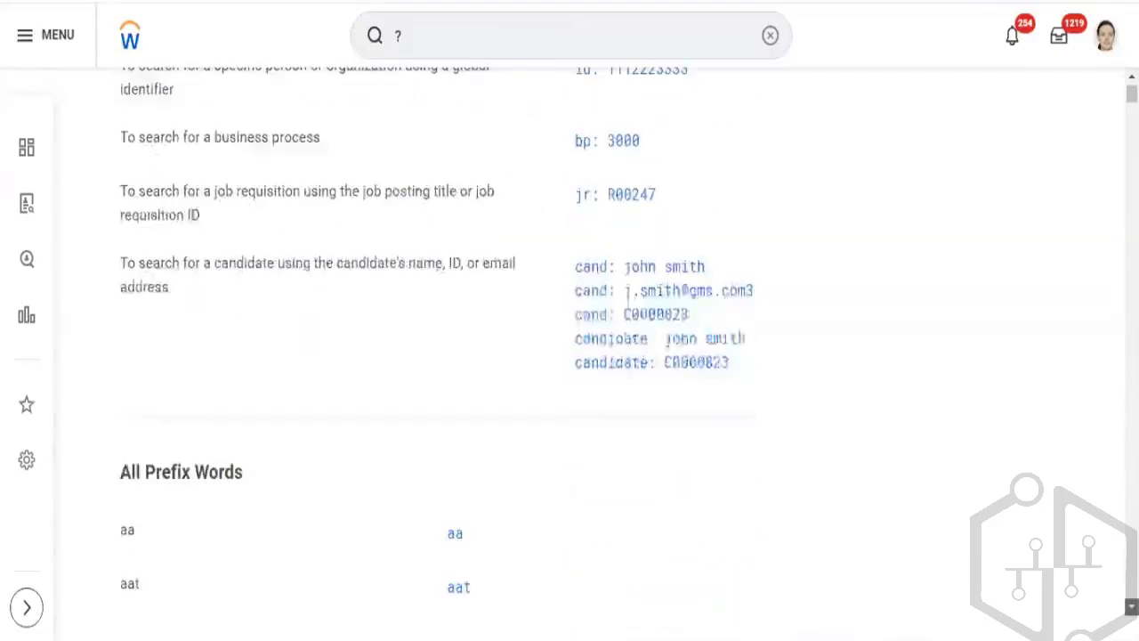
{"action": "scroll", "coordinate": [626, 294], "scroll_direction": "down", "scroll_amount": 5}
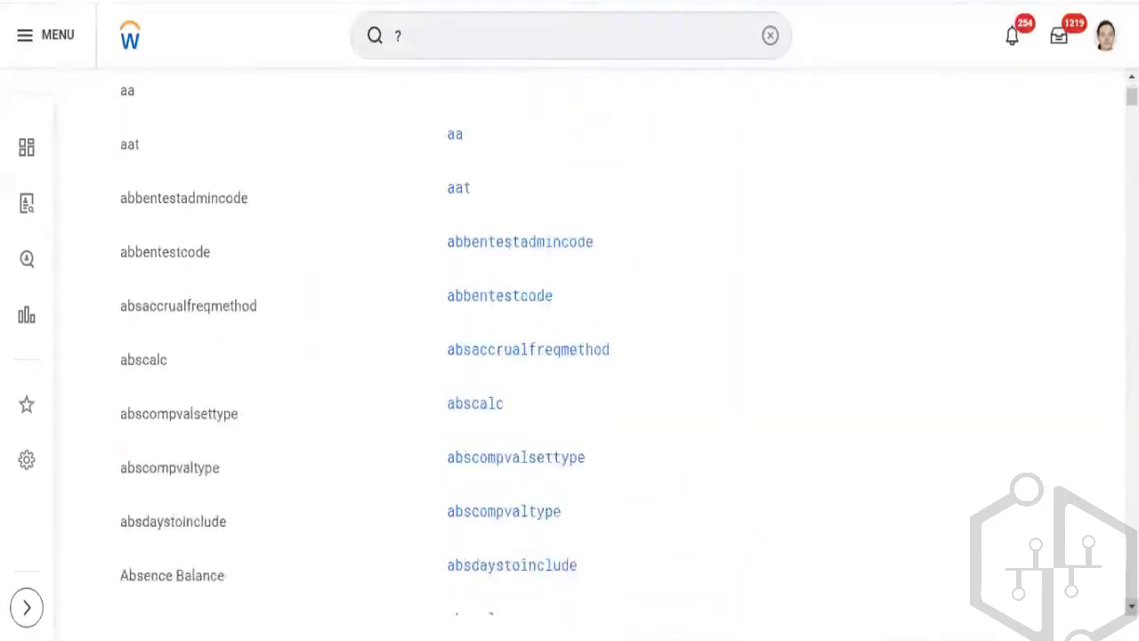
{"action": "scroll", "coordinate": [1084, 555], "scroll_direction": "down", "scroll_amount": 1}
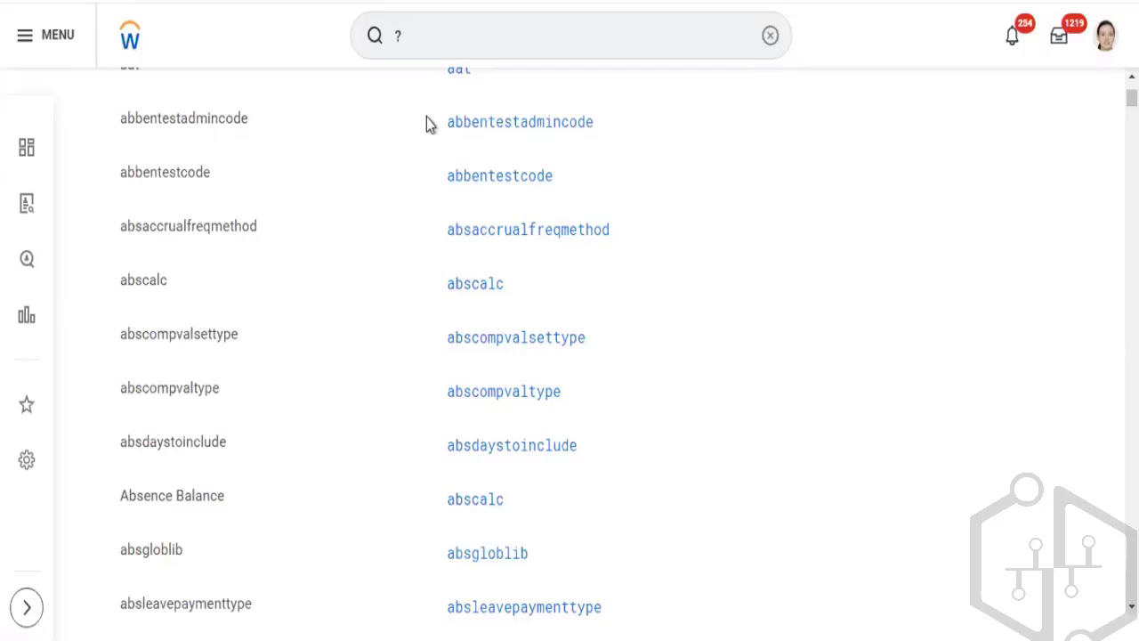
{"action": "left_click", "coordinate": [426, 43]}
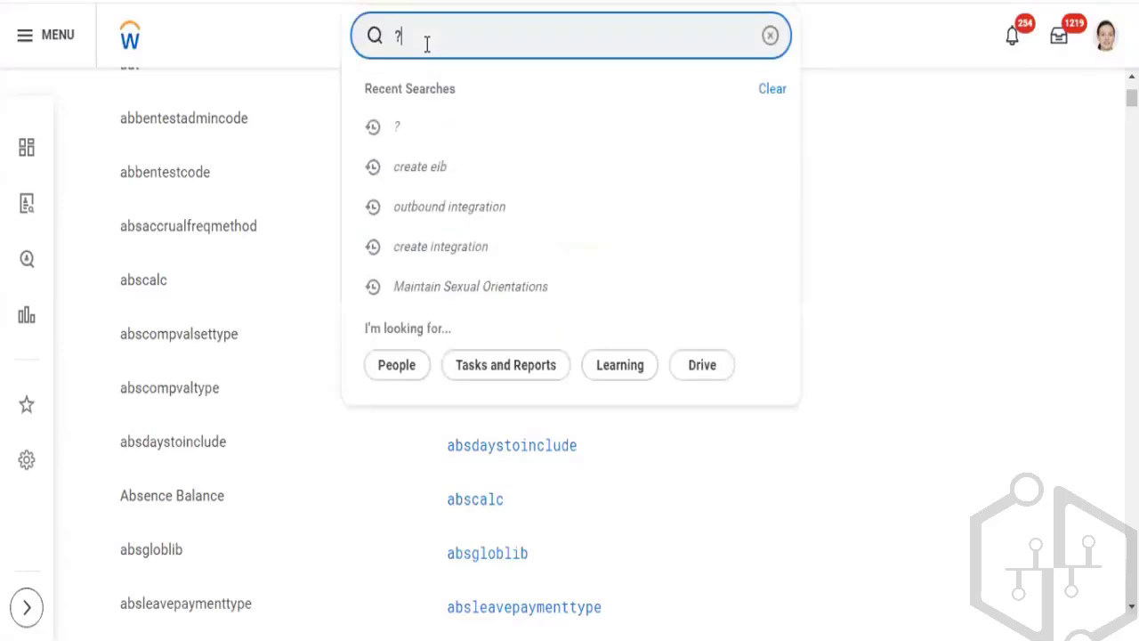
{"action": "key", "text": "BackSpace"}
{"action": "type", "text": "BP"}
{"action": "key", "text": "BackSpace"}
{"action": "key", "text": "BackSpace"}
{"action": "scroll", "coordinate": [436, 338], "scroll_direction": "up", "scroll_amount": 4}
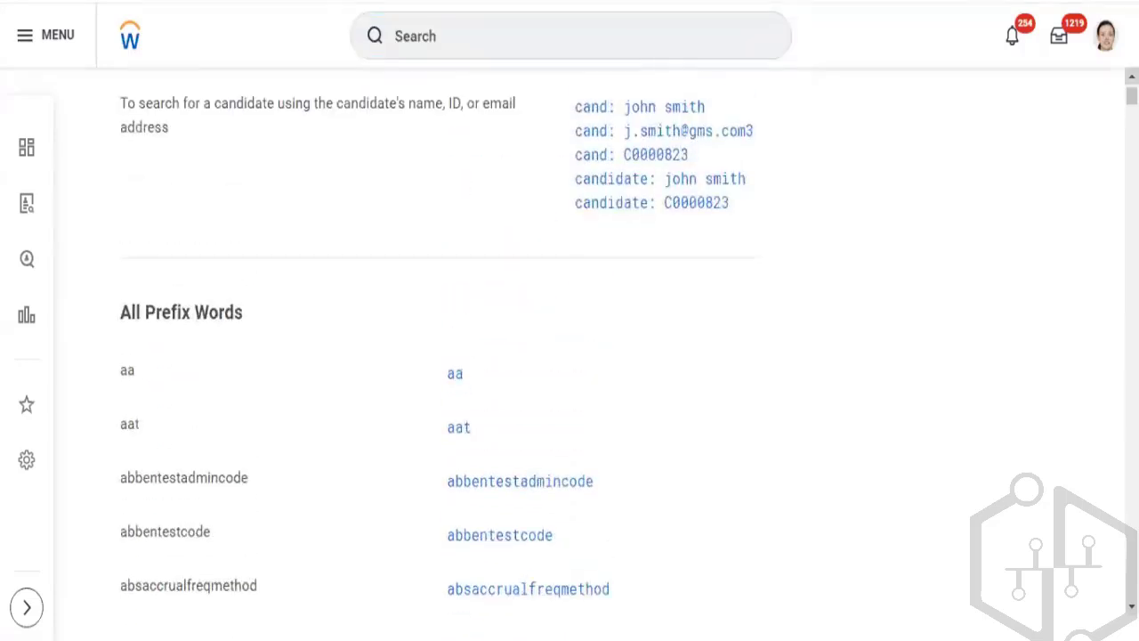
{"action": "scroll", "coordinate": [569, 356], "scroll_direction": "up", "scroll_amount": 1}
{"action": "scroll", "coordinate": [569, 356], "scroll_direction": "up", "scroll_amount": 3}
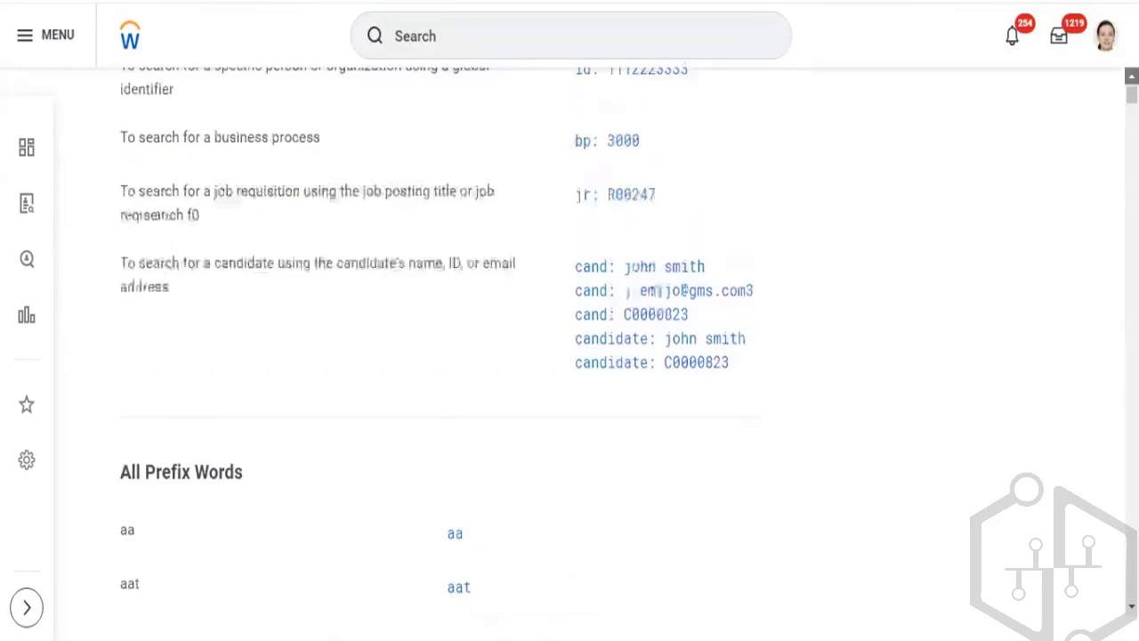
{"action": "scroll", "coordinate": [569, 356], "scroll_direction": "up", "scroll_amount": 1}
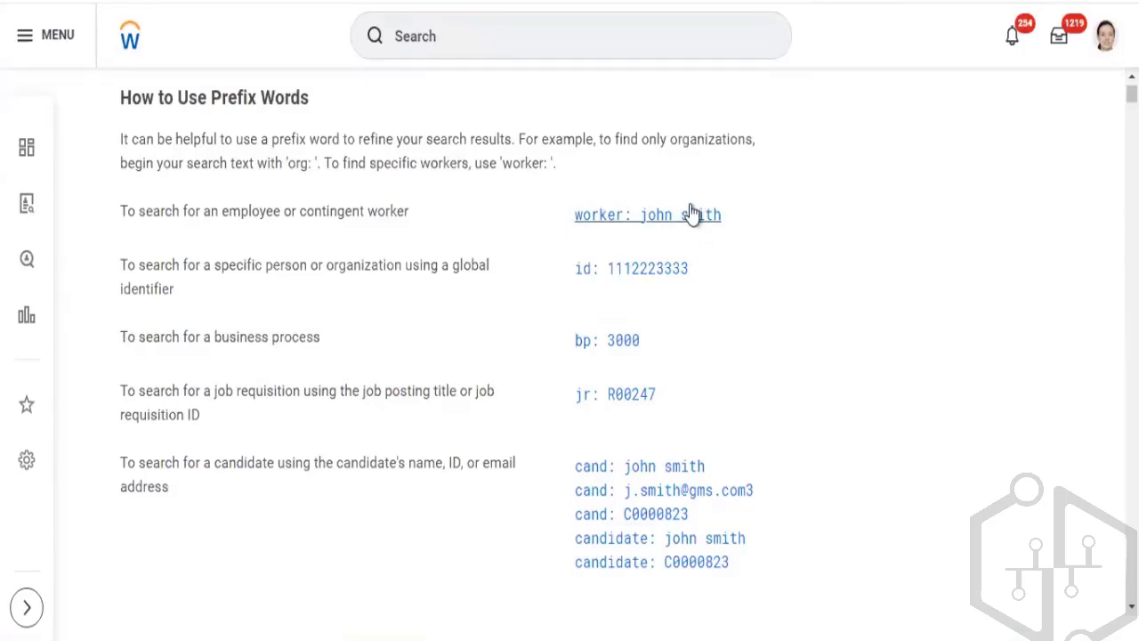
{"action": "left_click", "coordinate": [474, 42]}
{"action": "type", "text": "w"}
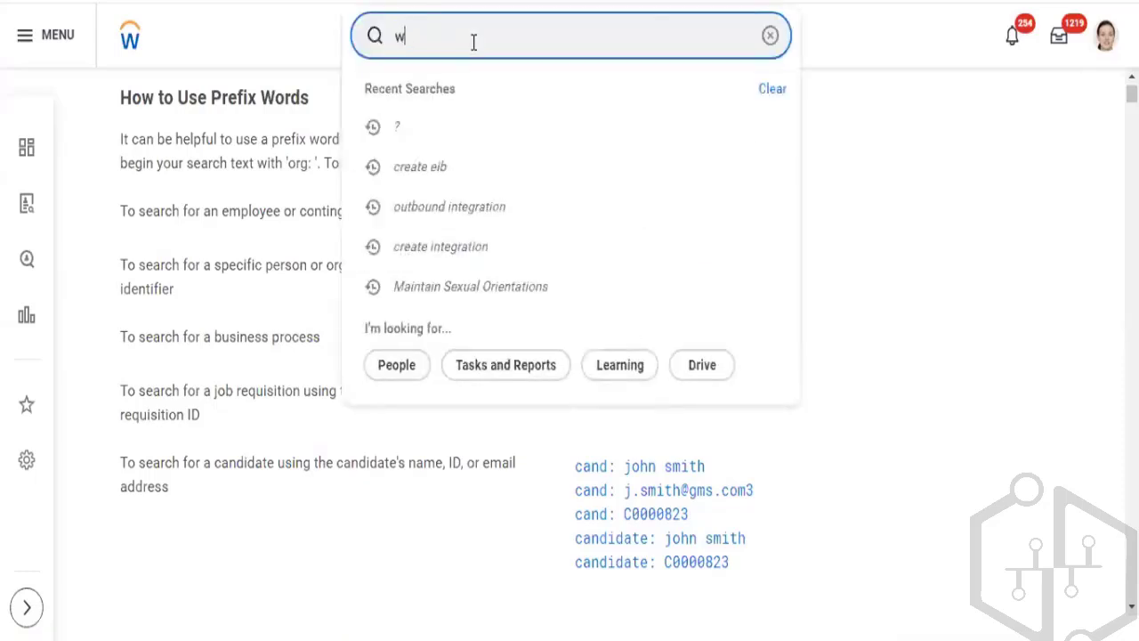
{"action": "type", "text": "orker"}
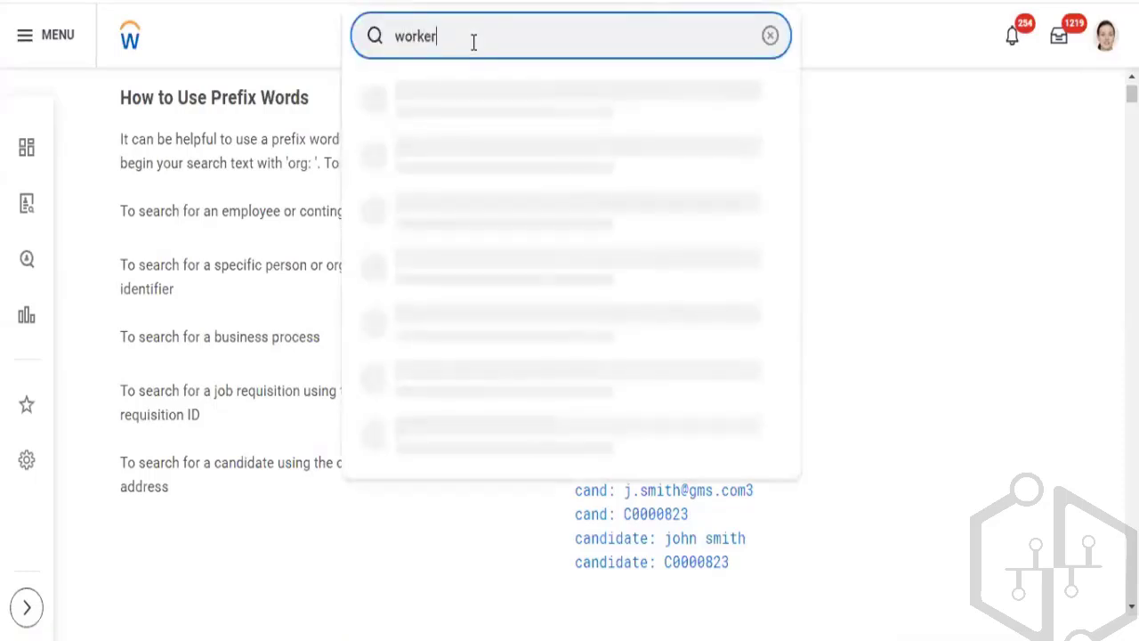
{"action": "type", "text": ":jacqu"}
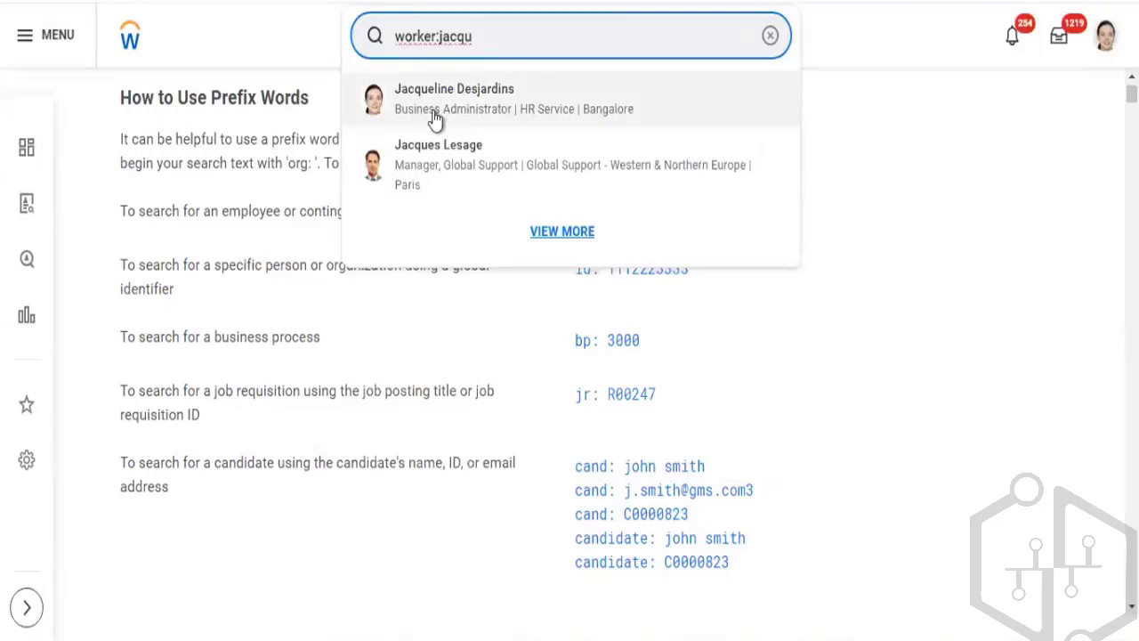
{"action": "left_click", "coordinate": [435, 116]}
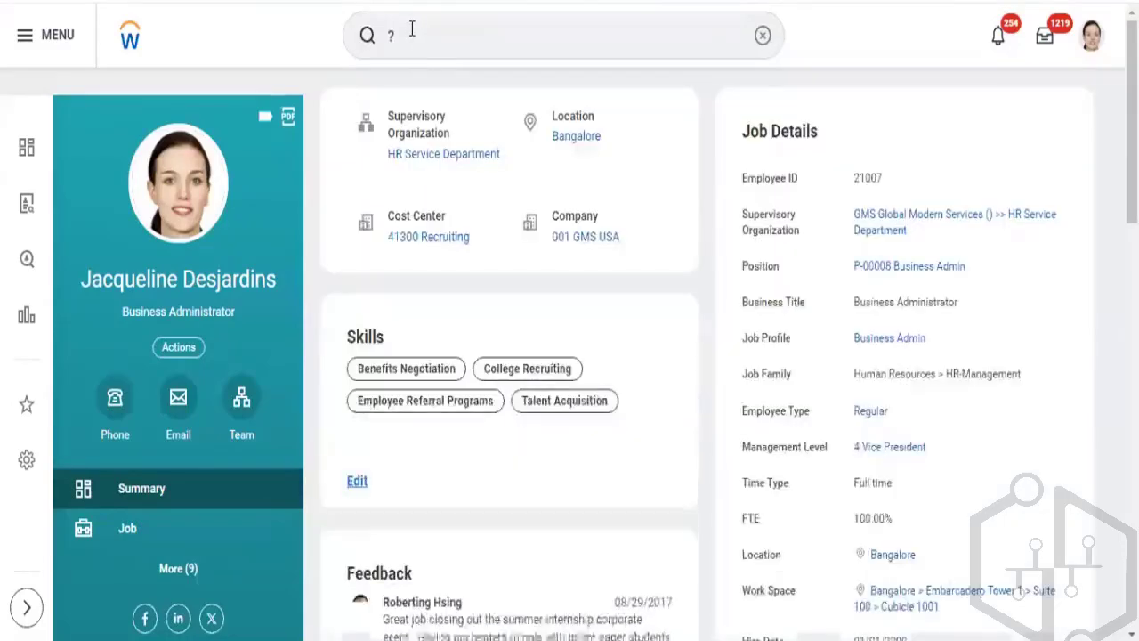
Search for the same worker without a prefix, shorten the query to the first four letters of the first name, and dismiss the suggestions
{"action": "left_click", "coordinate": [412, 32]}
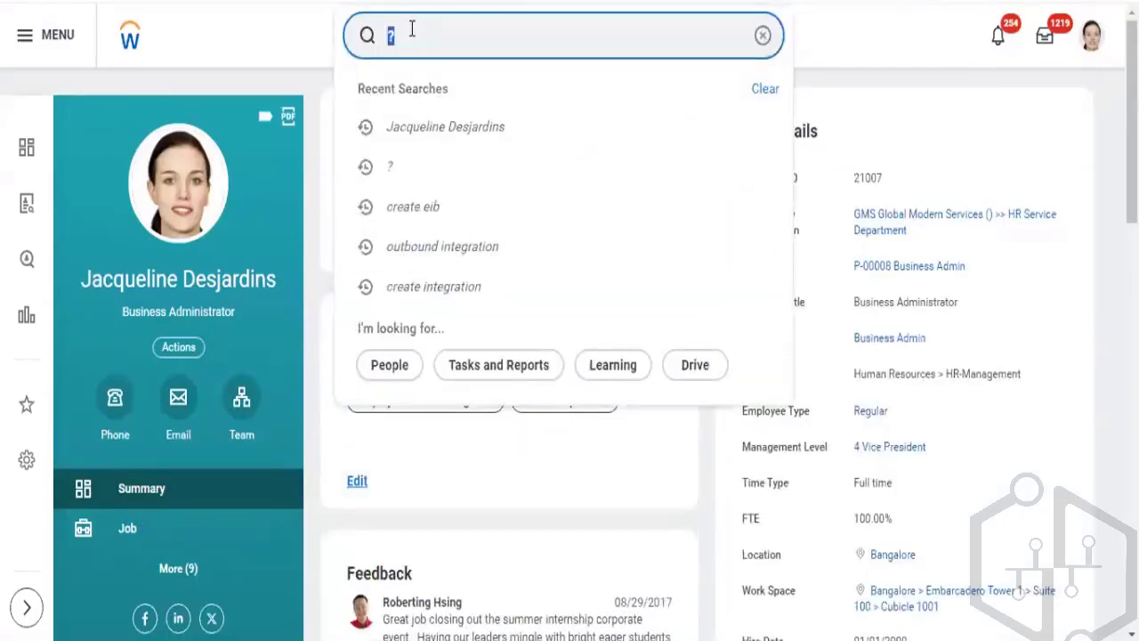
{"action": "type", "text": "jacq"}
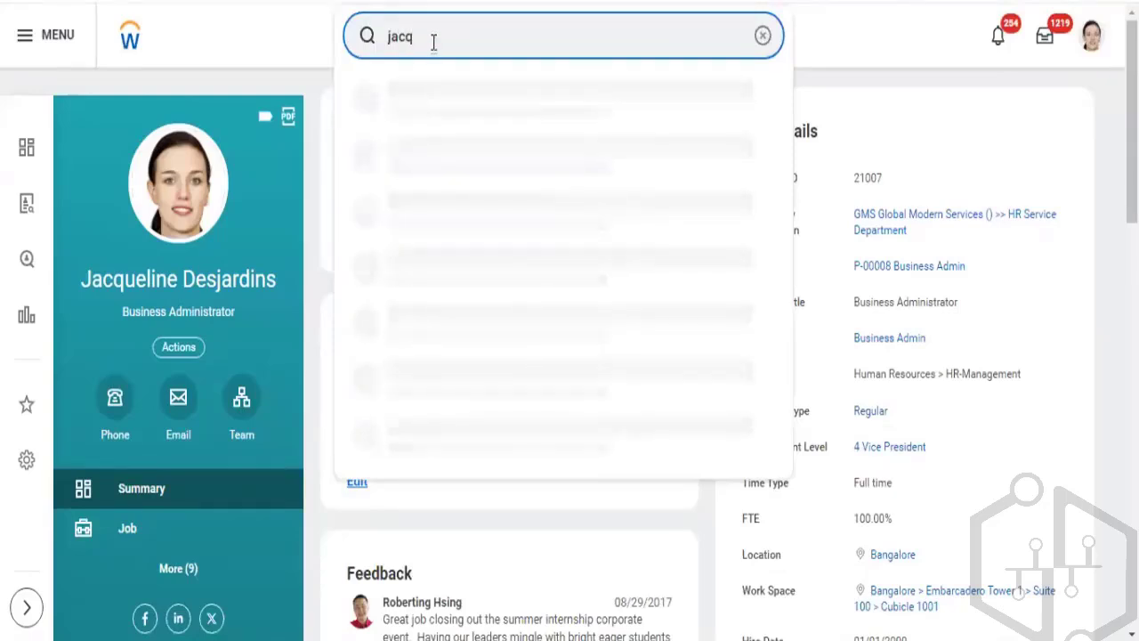
{"action": "type", "text": "ul"}
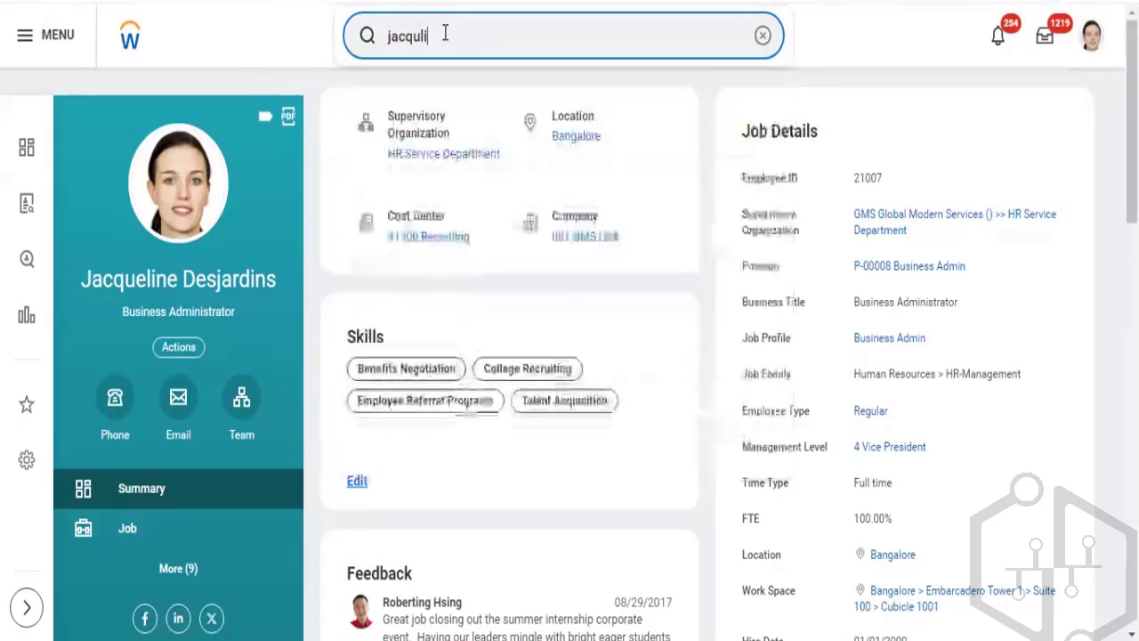
{"action": "key", "text": "BackSpace"}
{"action": "key", "text": "BackSpace"}
{"action": "key", "text": "BackSpace"}
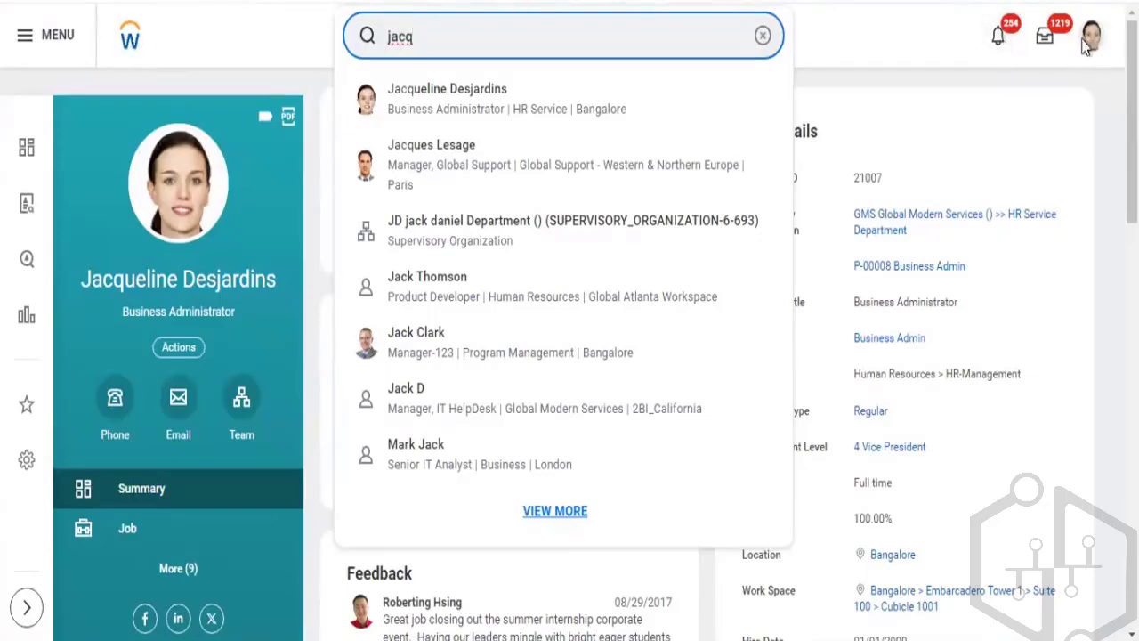
{"action": "left_click", "coordinate": [926, 47]}
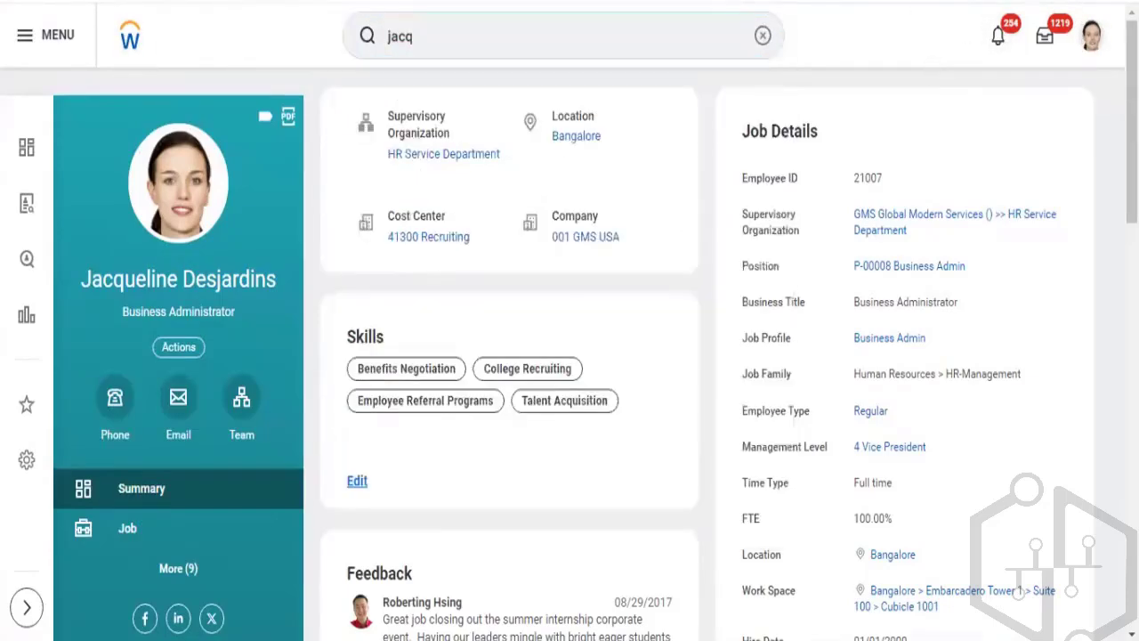
Return to the home page, look through the profile options and open the Sitemap of available reports and tasks
{"action": "left_click", "coordinate": [130, 46]}
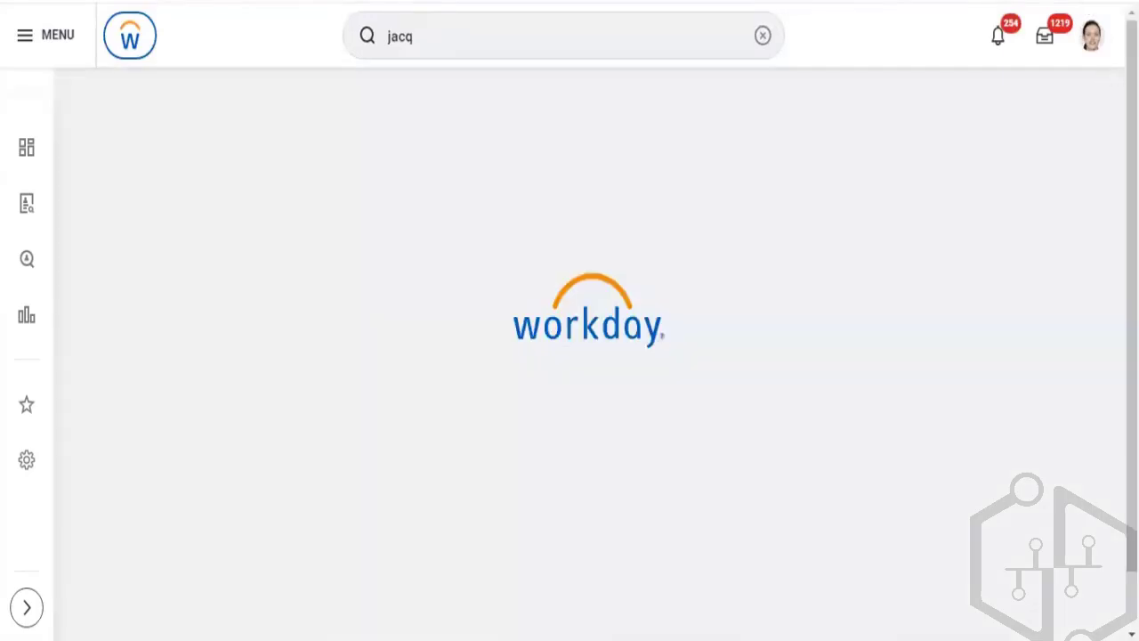
{"action": "left_click", "coordinate": [1093, 36]}
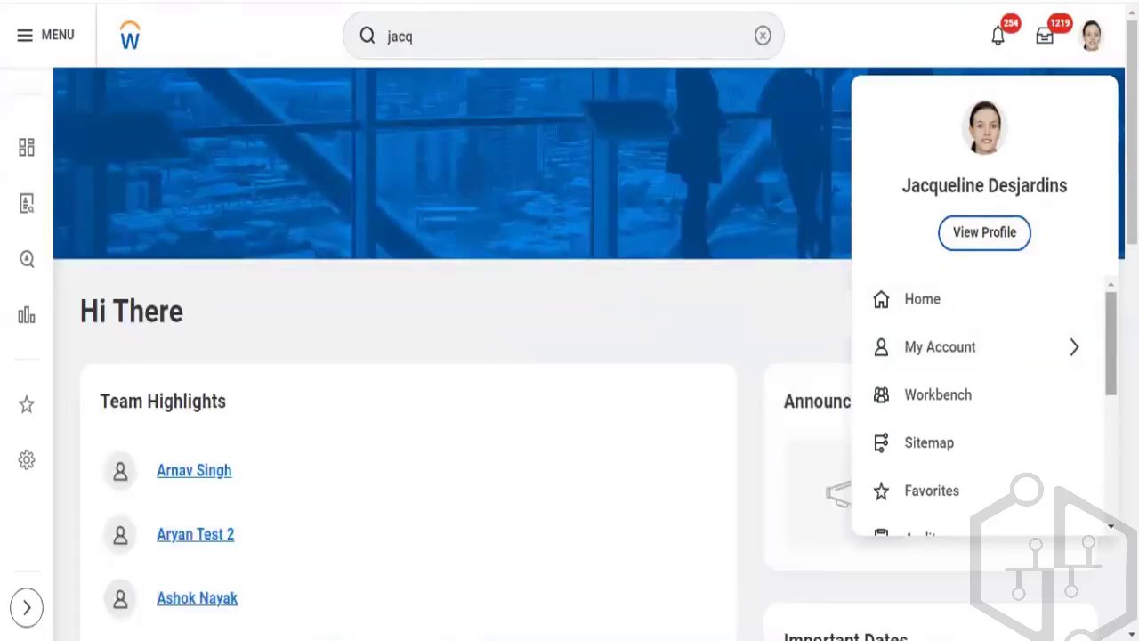
{"action": "scroll", "coordinate": [1103, 453], "scroll_direction": "down", "scroll_amount": 4}
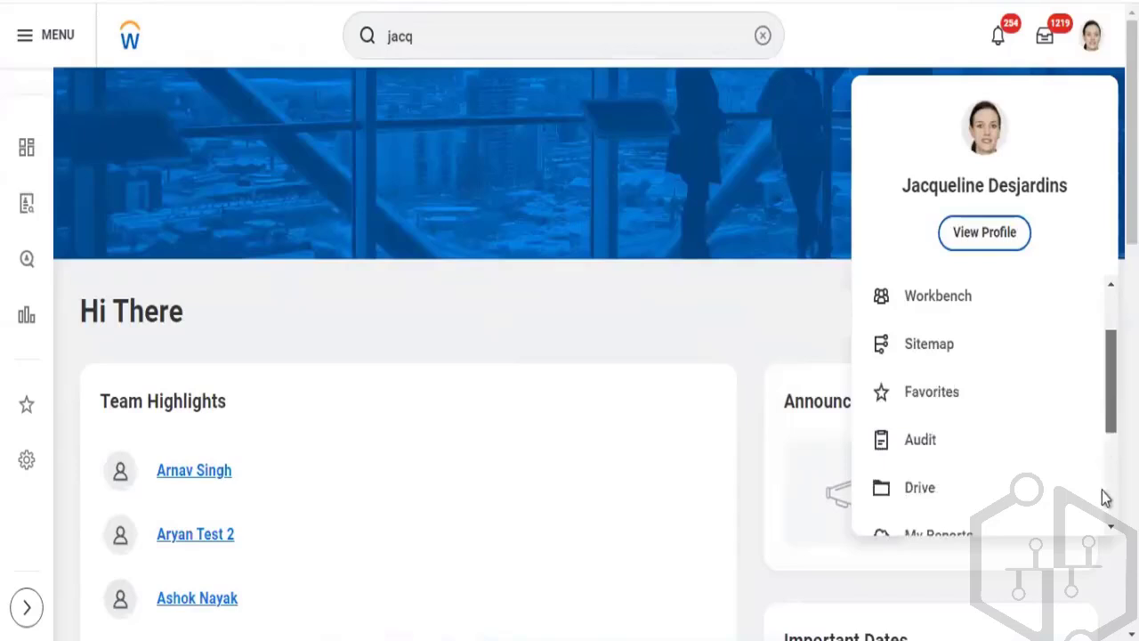
{"action": "scroll", "coordinate": [979, 405], "scroll_direction": "up", "scroll_amount": 4}
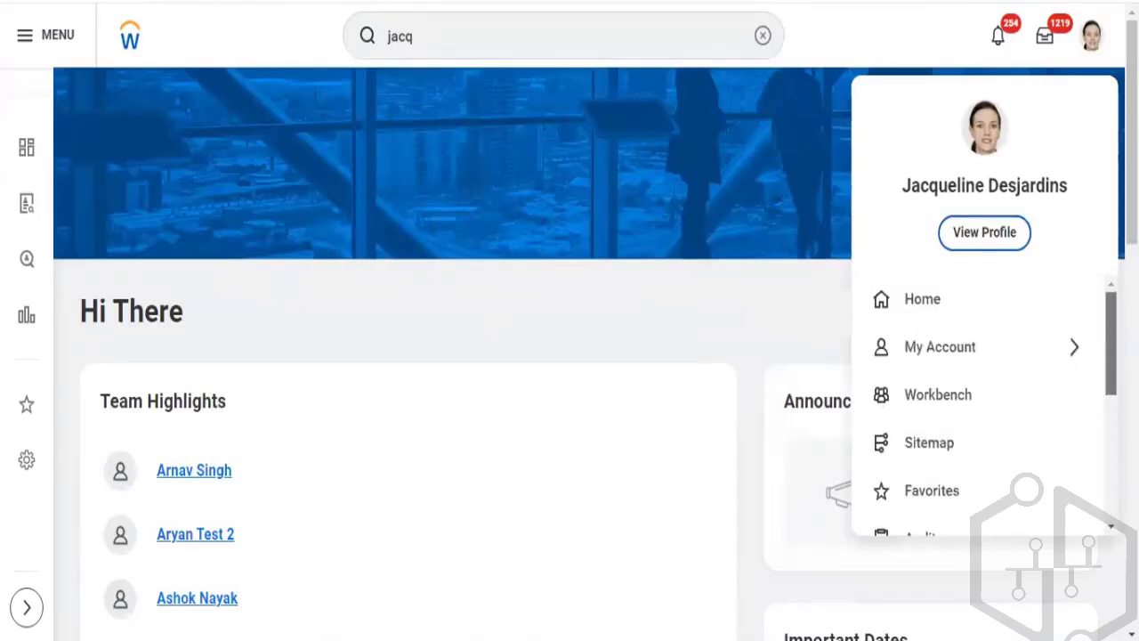
{"action": "scroll", "coordinate": [979, 404], "scroll_direction": "down", "scroll_amount": 5}
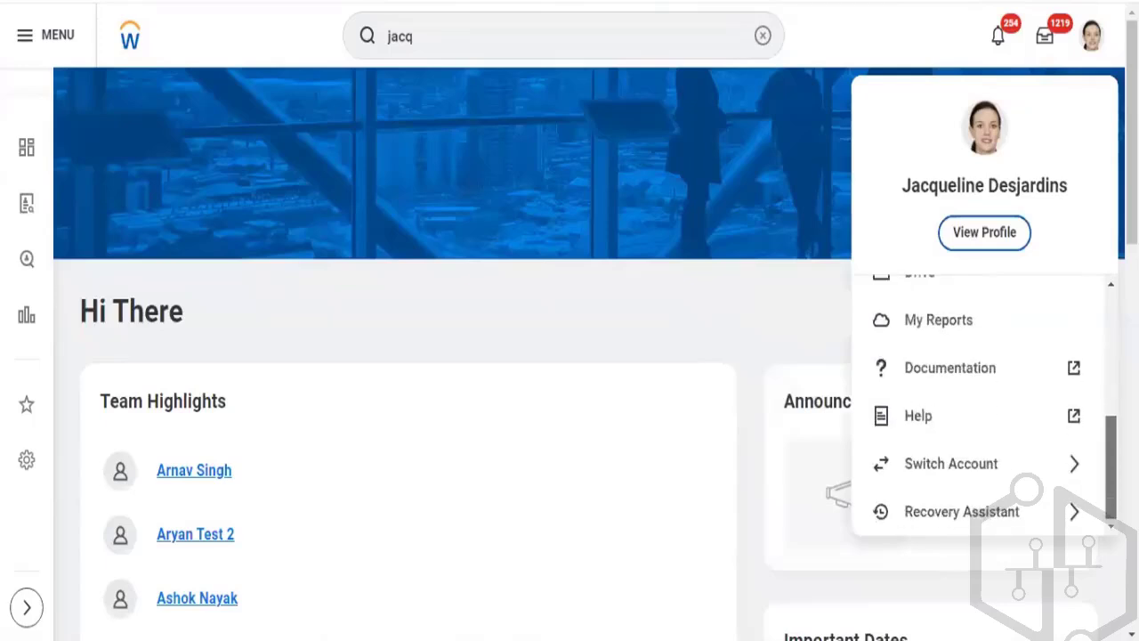
{"action": "scroll", "coordinate": [978, 404], "scroll_direction": "up", "scroll_amount": 5}
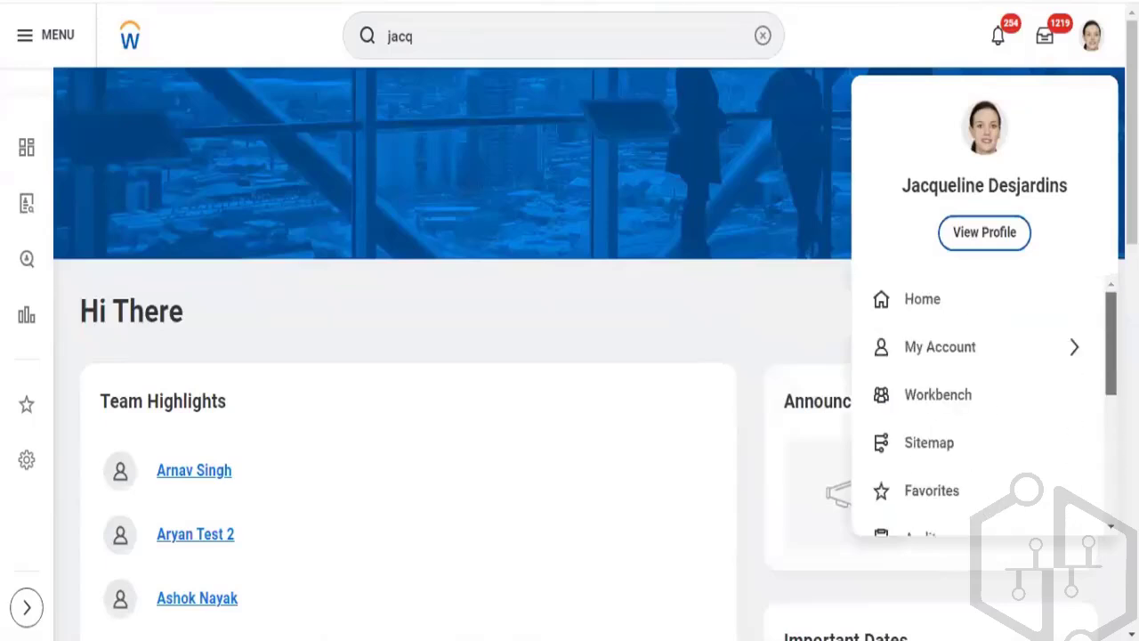
{"action": "left_click", "coordinate": [941, 452]}
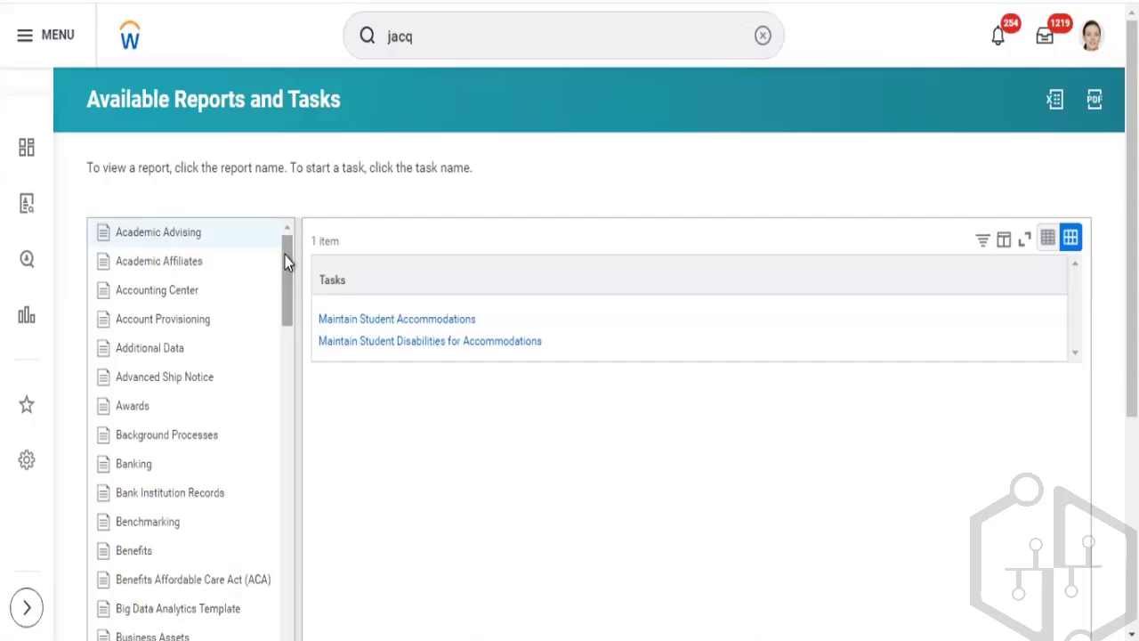
{"action": "left_click", "coordinate": [1091, 37]}
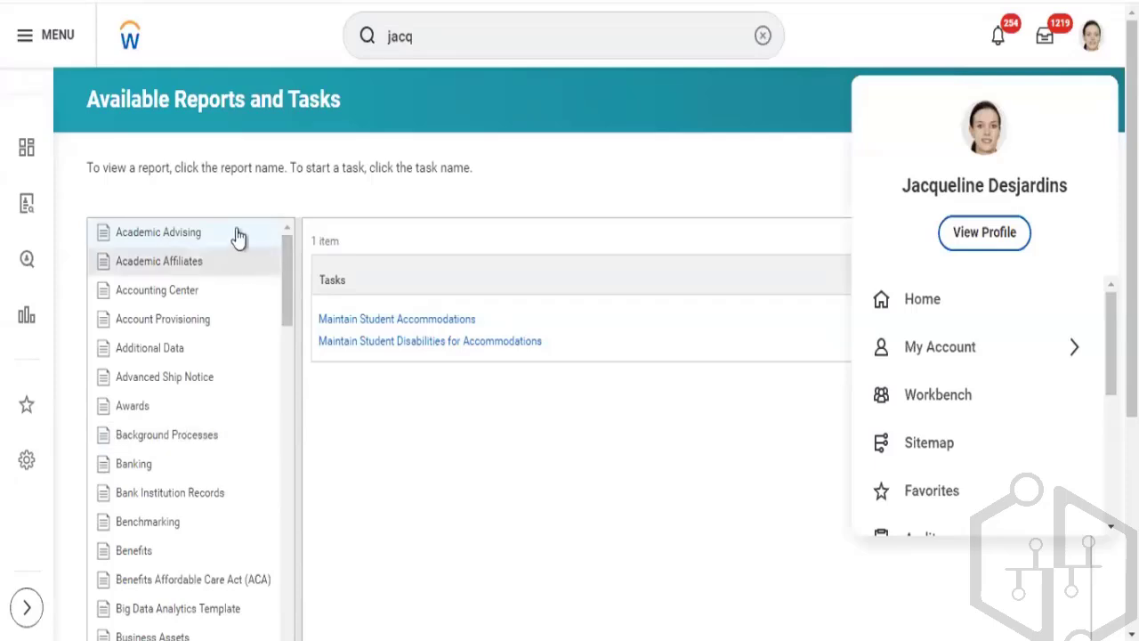
{"action": "left_click", "coordinate": [424, 371]}
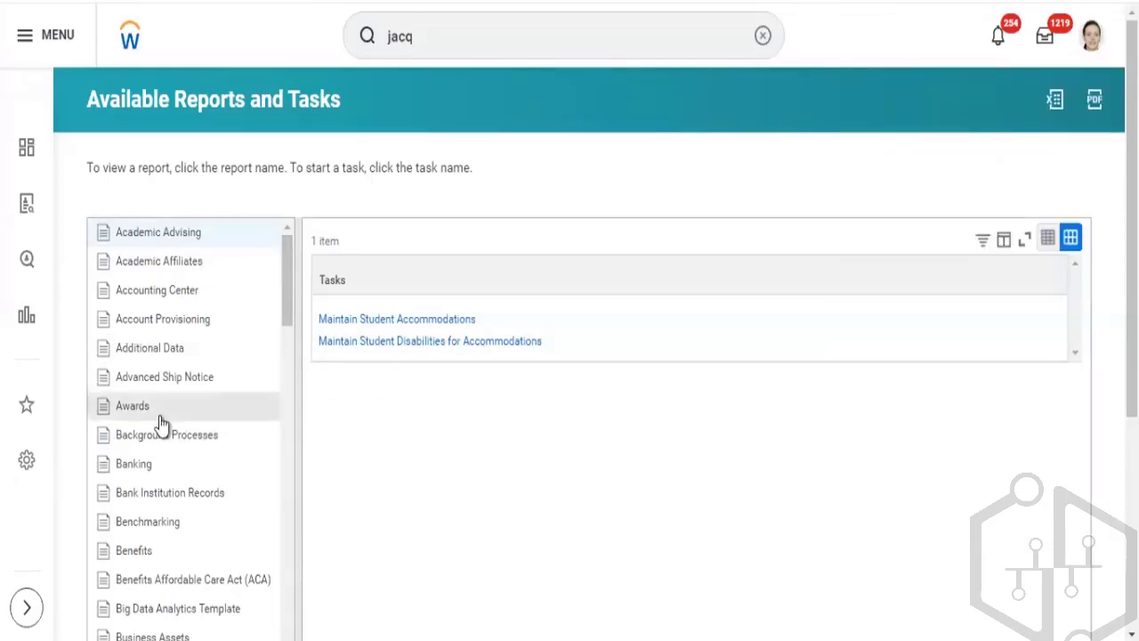
Expand the full task and report lists of the Benefits category, and show the tasks and reports of the Learning category
{"action": "left_click", "coordinate": [134, 551]}
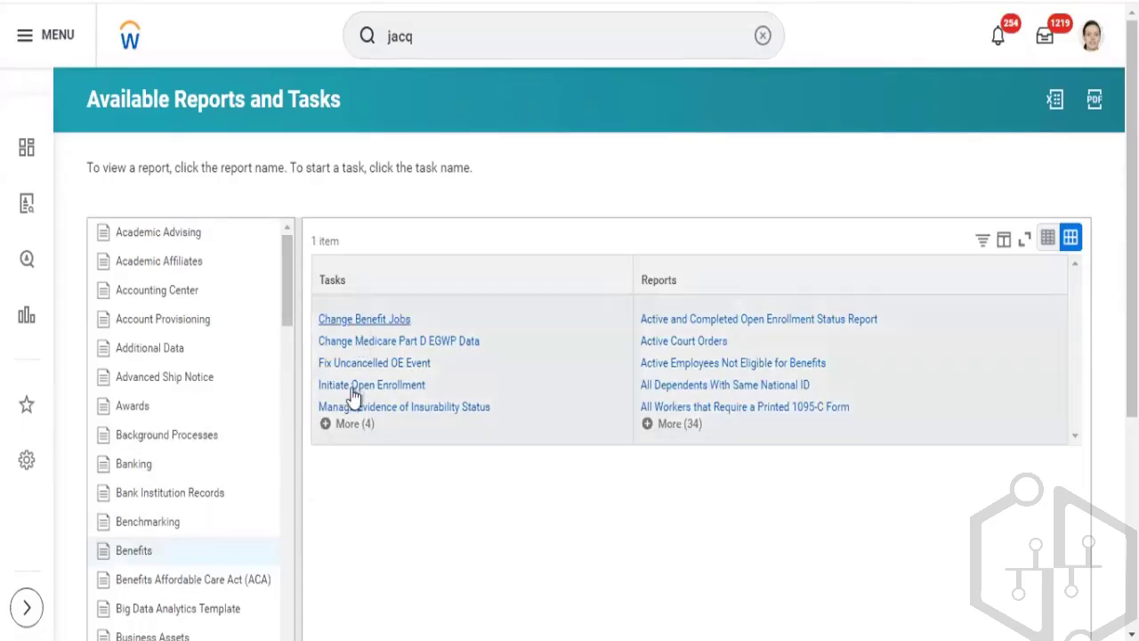
{"action": "left_click", "coordinate": [354, 424]}
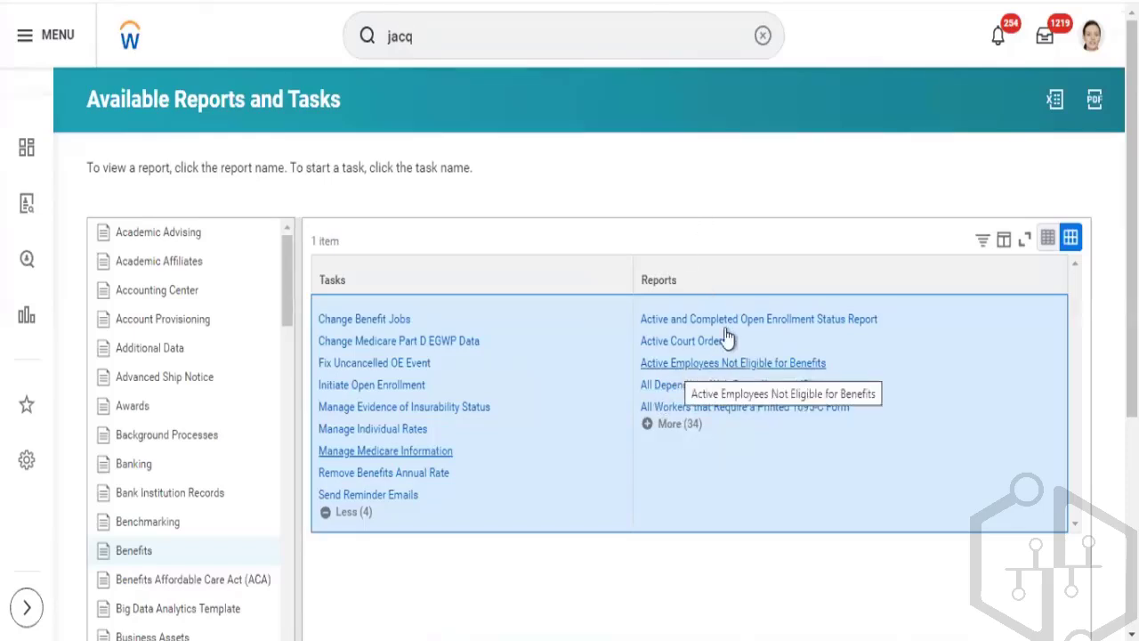
{"action": "left_click", "coordinate": [691, 432]}
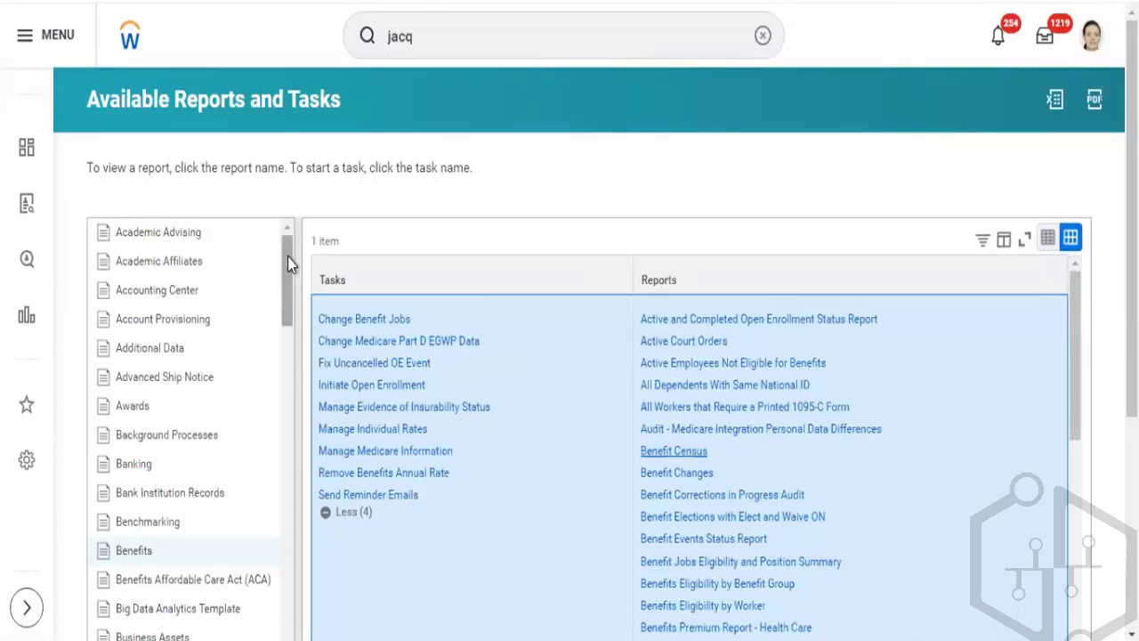
{"action": "left_click_drag", "start_coordinate": [288, 256], "coordinate": [285, 444]}
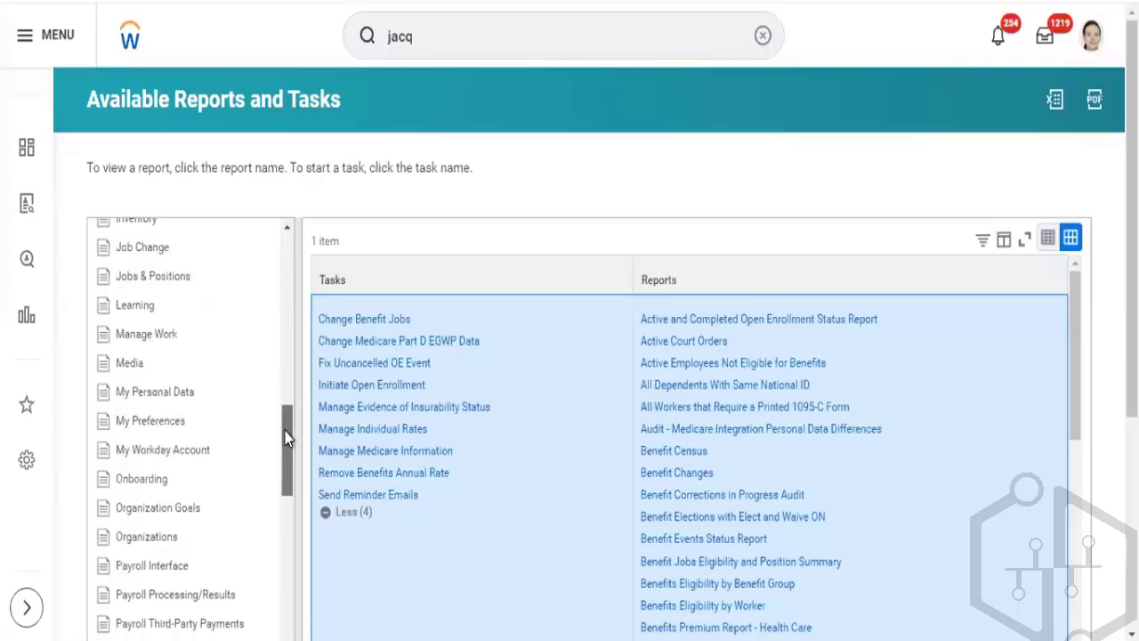
{"action": "left_click", "coordinate": [147, 321]}
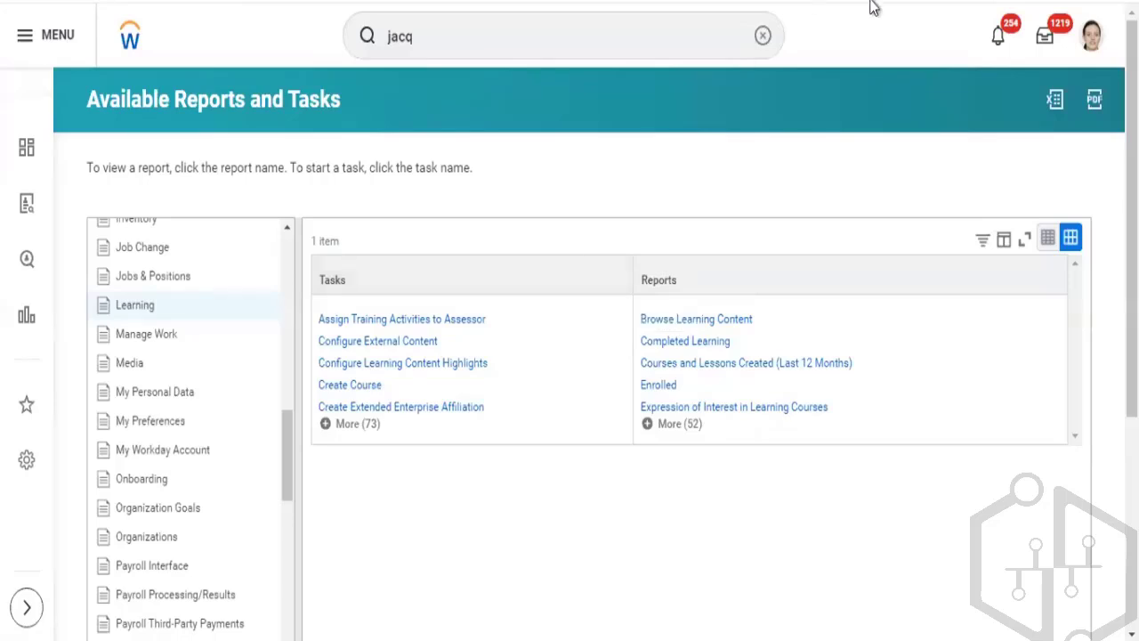
View the signed-in worker's own profile, and open Favorites from the profile options
{"action": "left_click", "coordinate": [1092, 46]}
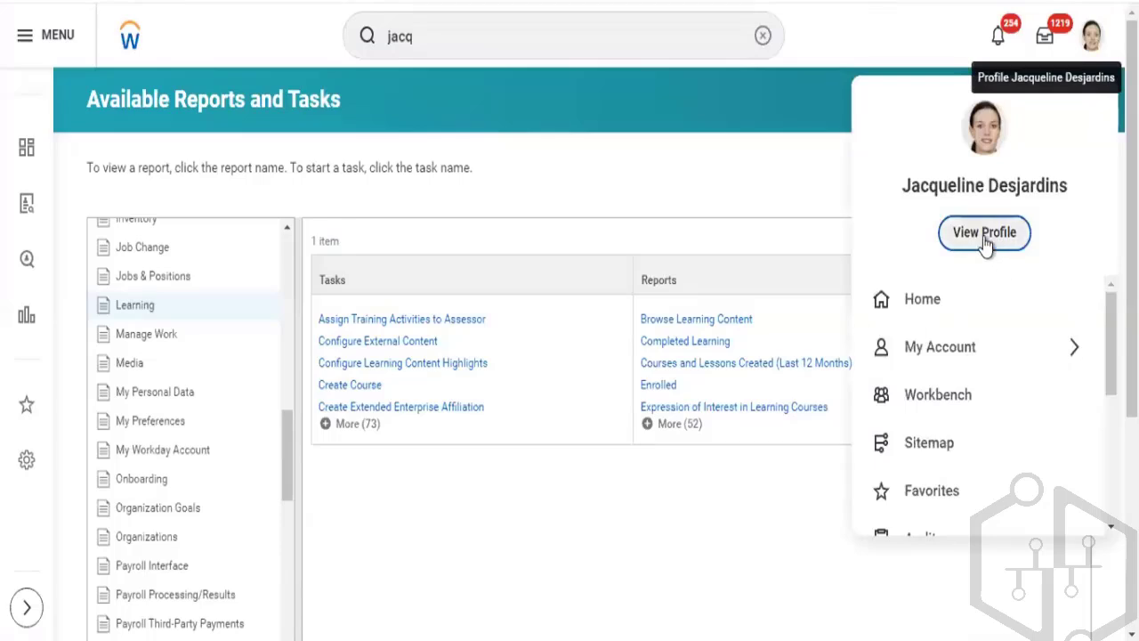
{"action": "left_click", "coordinate": [985, 242]}
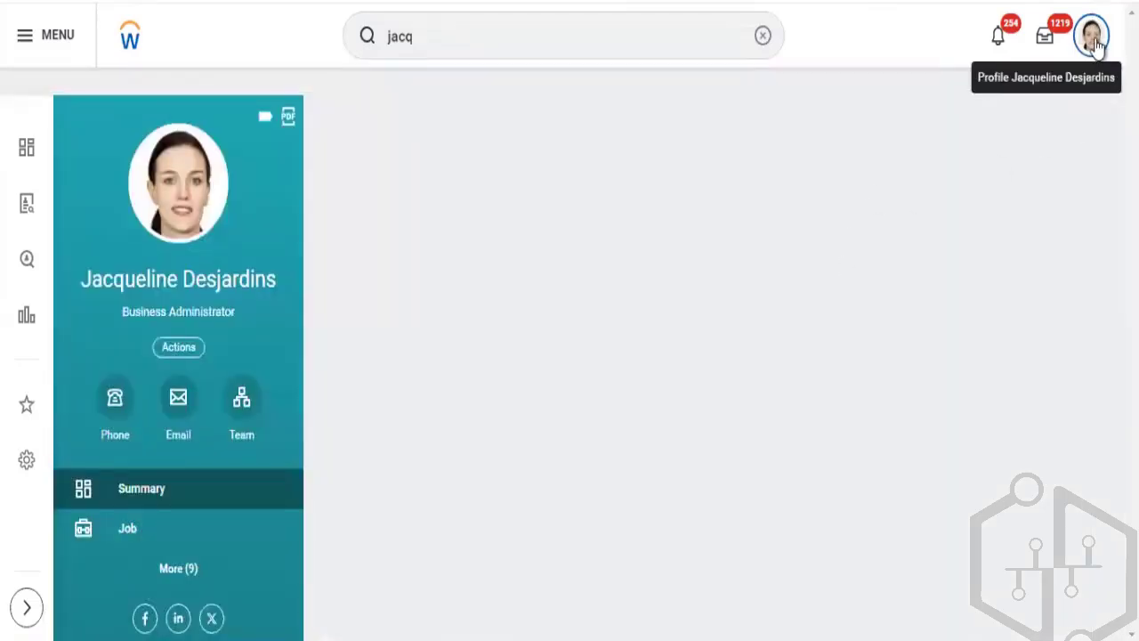
{"action": "left_click", "coordinate": [1094, 44]}
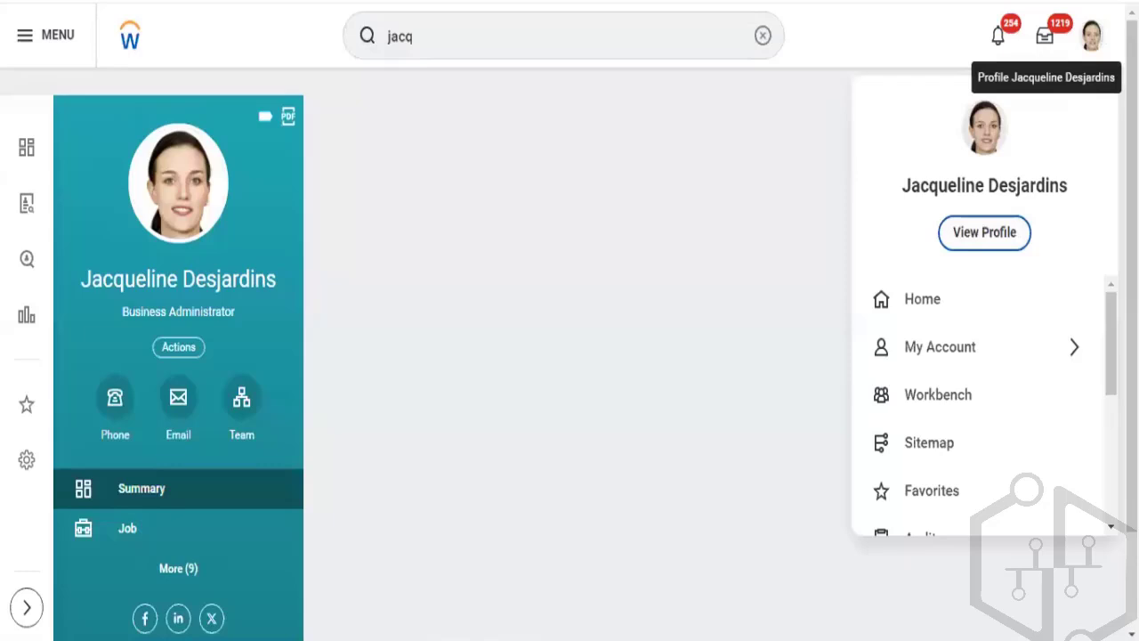
{"action": "scroll", "coordinate": [991, 343], "scroll_direction": "down", "scroll_amount": 2}
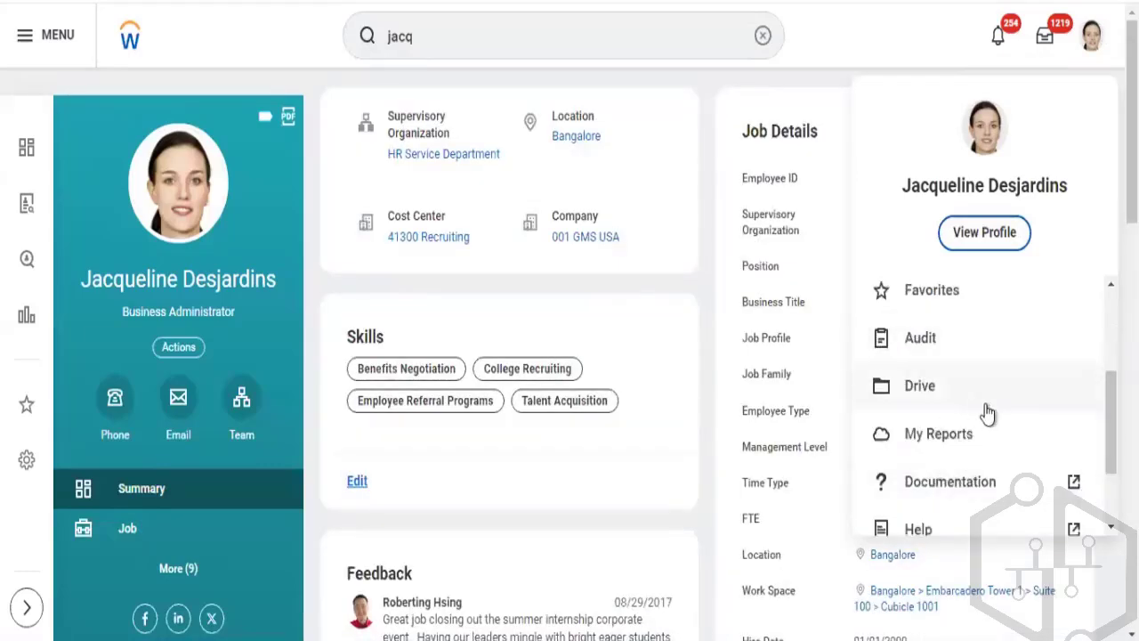
{"action": "left_click", "coordinate": [942, 307]}
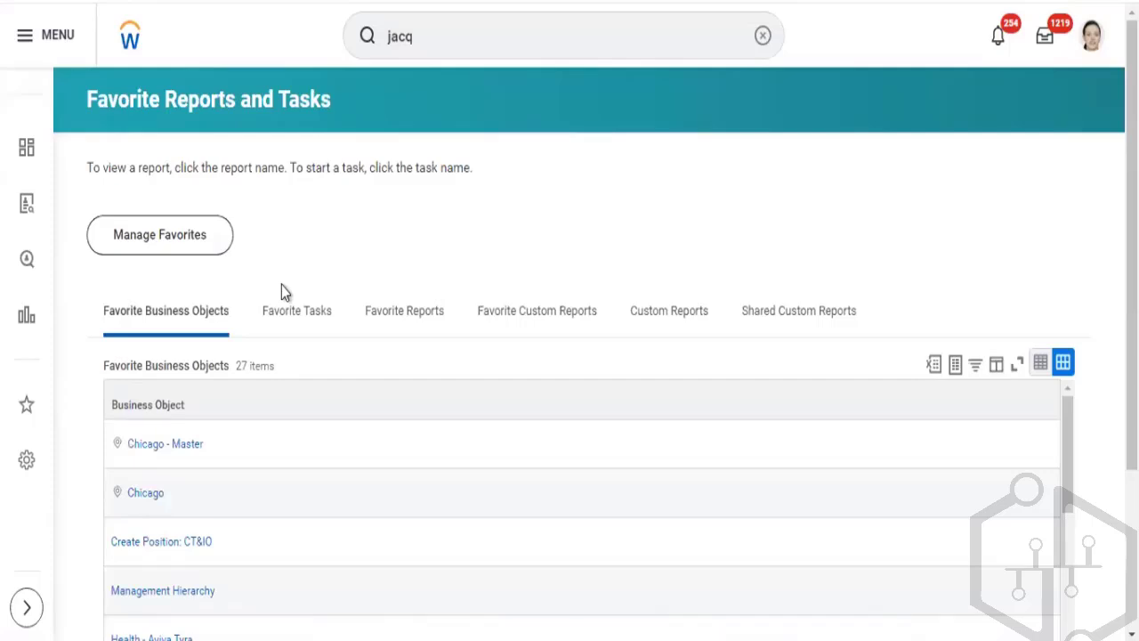
Open Manage Favorites, review the favorite tasks/reports, custom reports and business objects, and confirm the form
{"action": "left_click", "coordinate": [189, 240]}
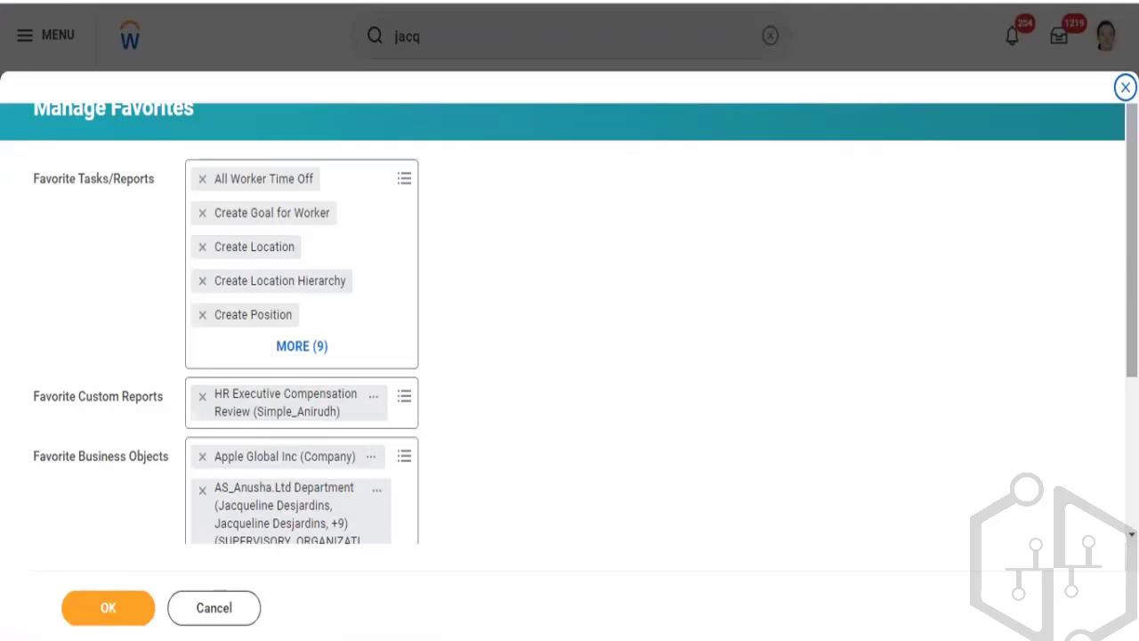
{"action": "scroll", "coordinate": [569, 338], "scroll_direction": "down", "scroll_amount": 3}
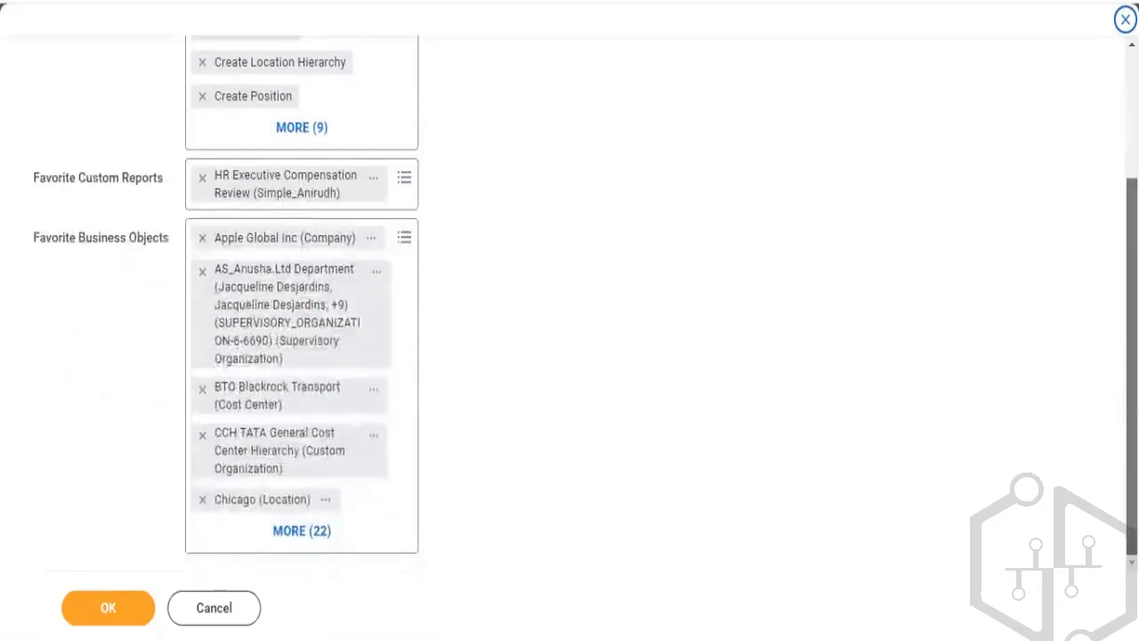
{"action": "scroll", "coordinate": [570, 339], "scroll_direction": "up", "scroll_amount": 3}
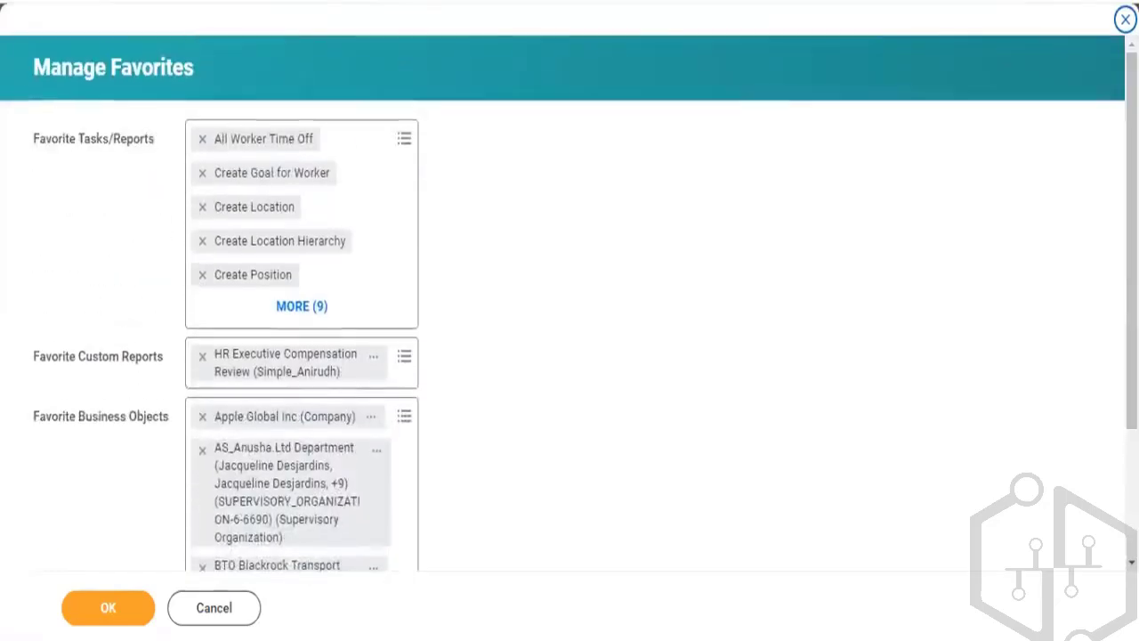
{"action": "left_click", "coordinate": [100, 619]}
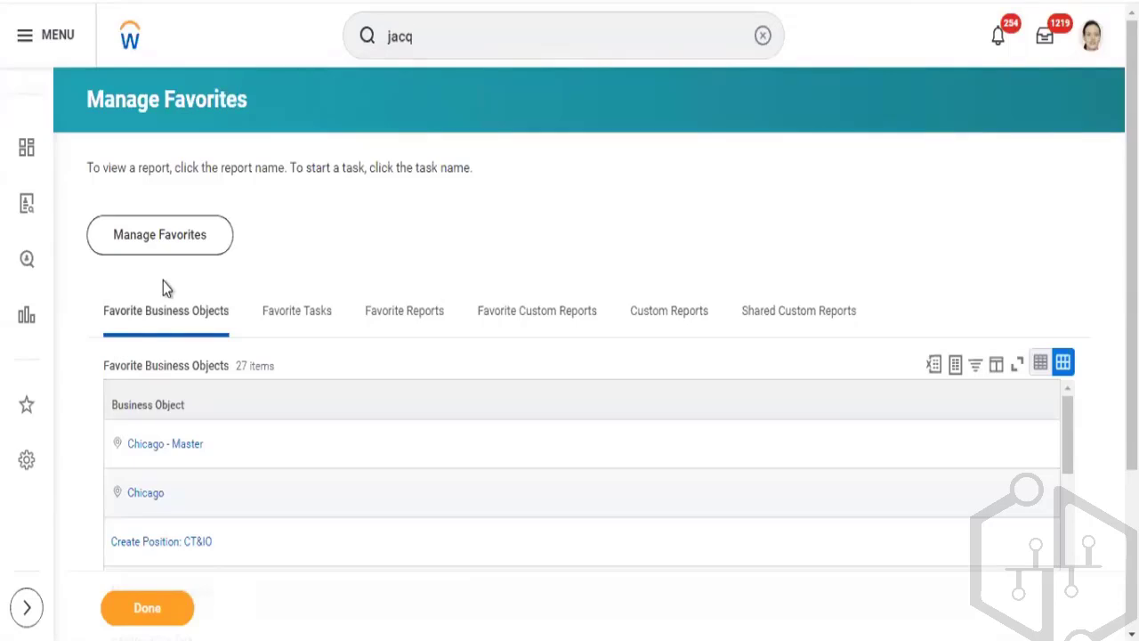
Open the Documentation site from the profile options and follow its Workday Community link
{"action": "left_click", "coordinate": [1090, 39]}
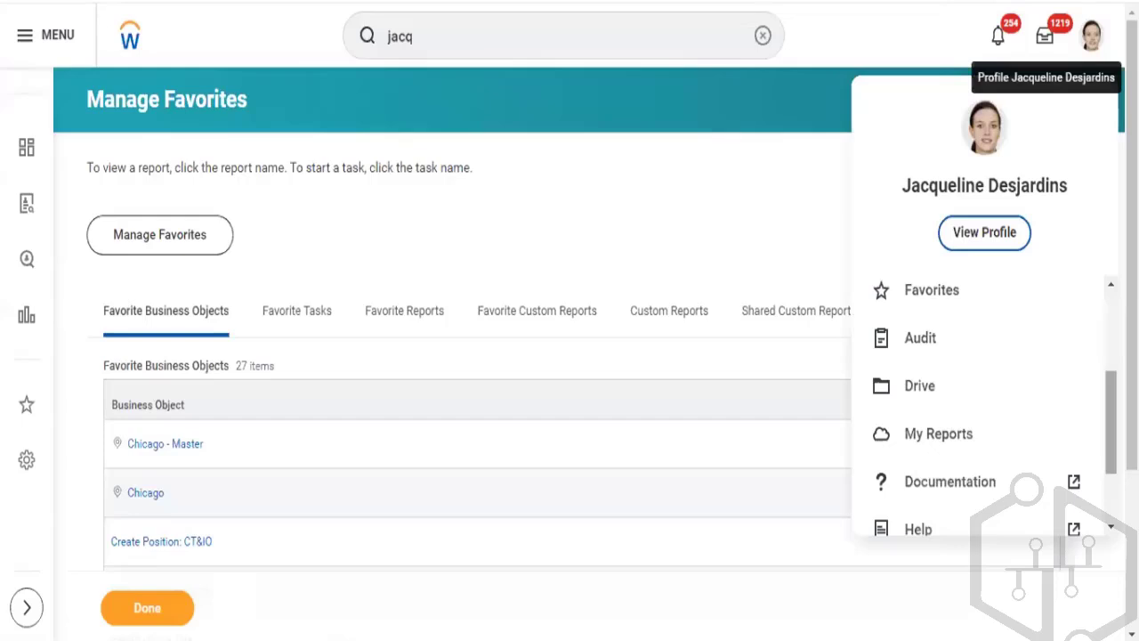
{"action": "scroll", "coordinate": [984, 439], "scroll_direction": "down", "scroll_amount": 3}
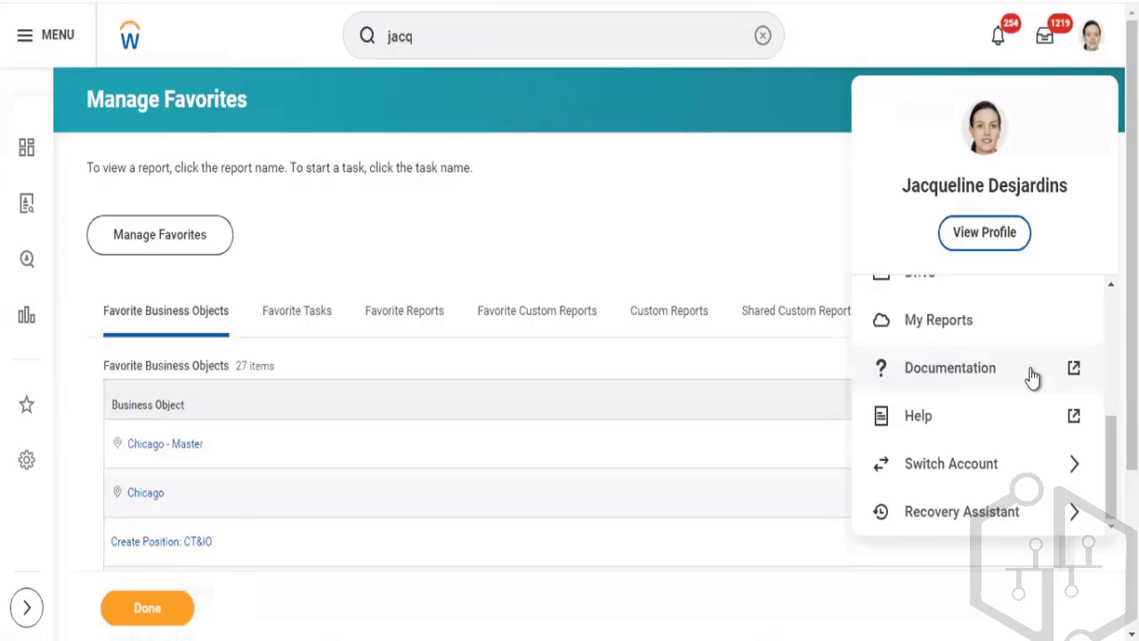
{"action": "left_click", "coordinate": [1006, 380]}
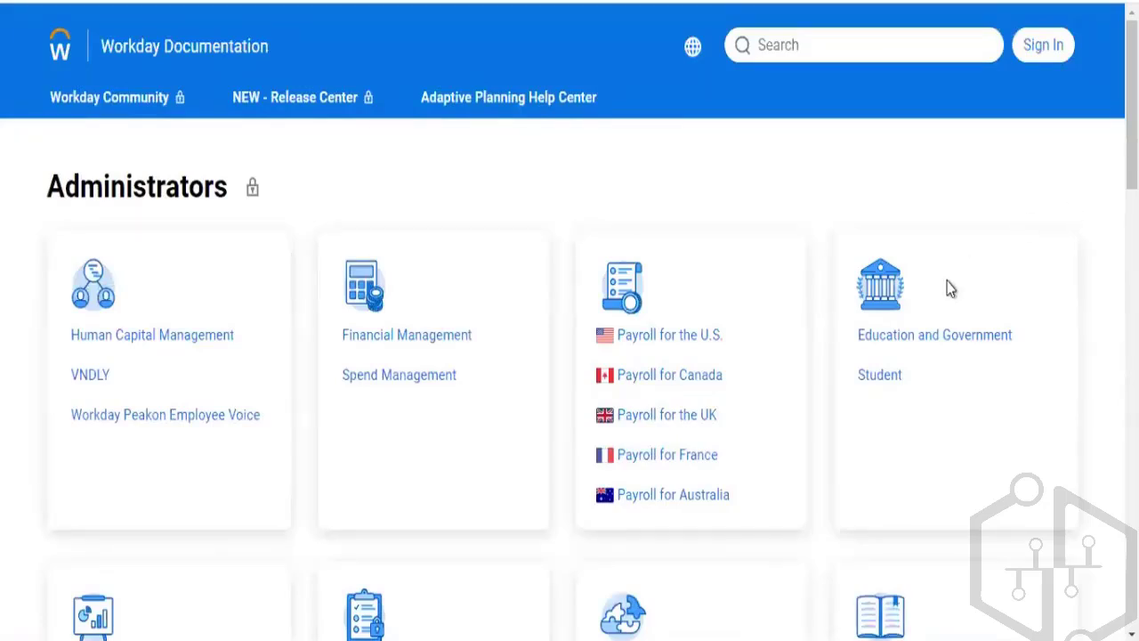
{"action": "left_click", "coordinate": [132, 100]}
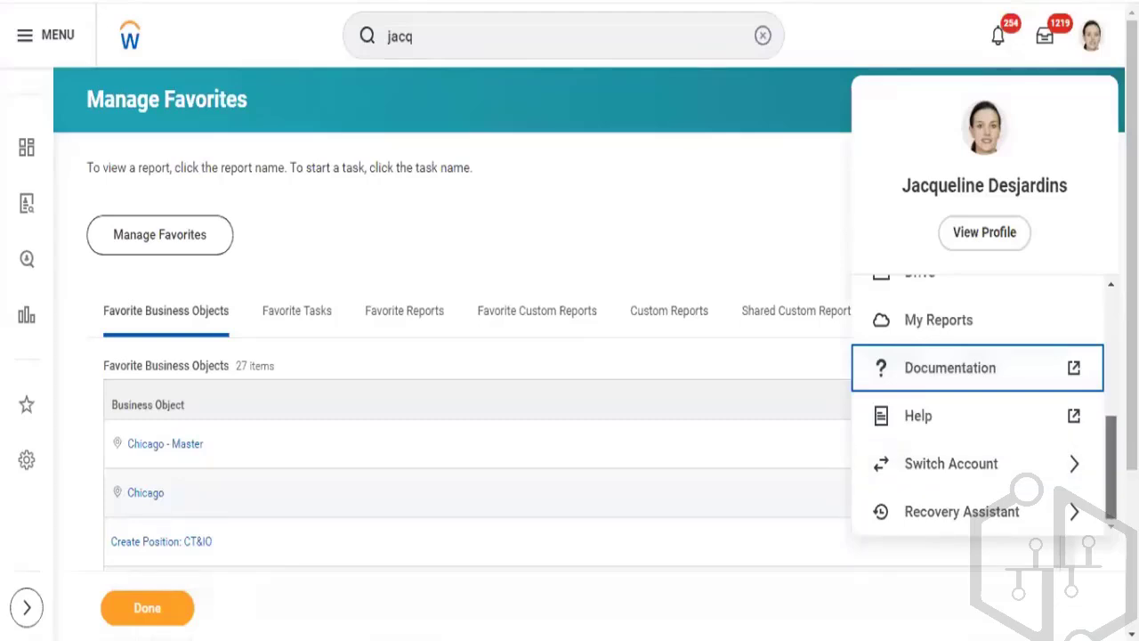
View My Reports from the profile options and open the Process Monitor from that page
{"action": "scroll", "coordinate": [1101, 323], "scroll_direction": "up", "scroll_amount": 3}
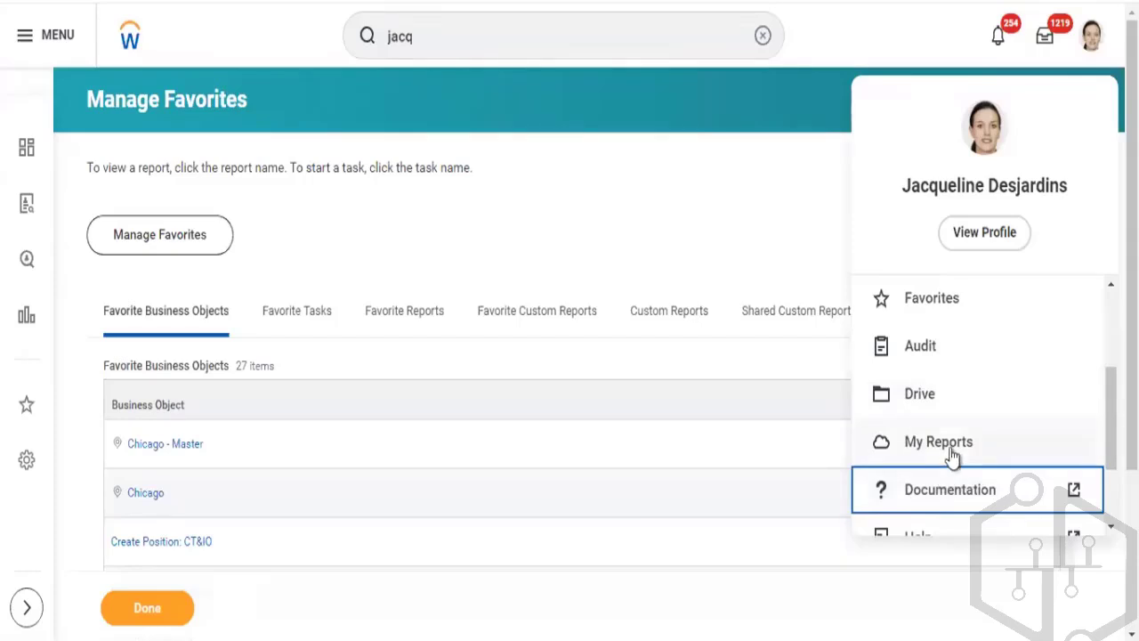
{"action": "left_click", "coordinate": [945, 449]}
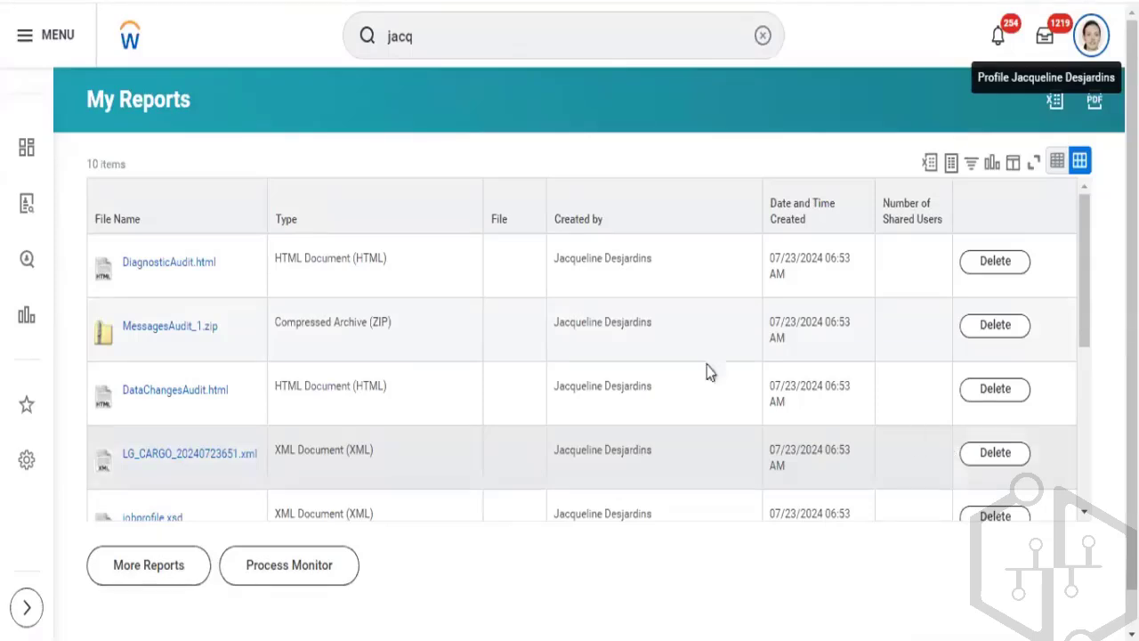
{"action": "left_click", "coordinate": [298, 575]}
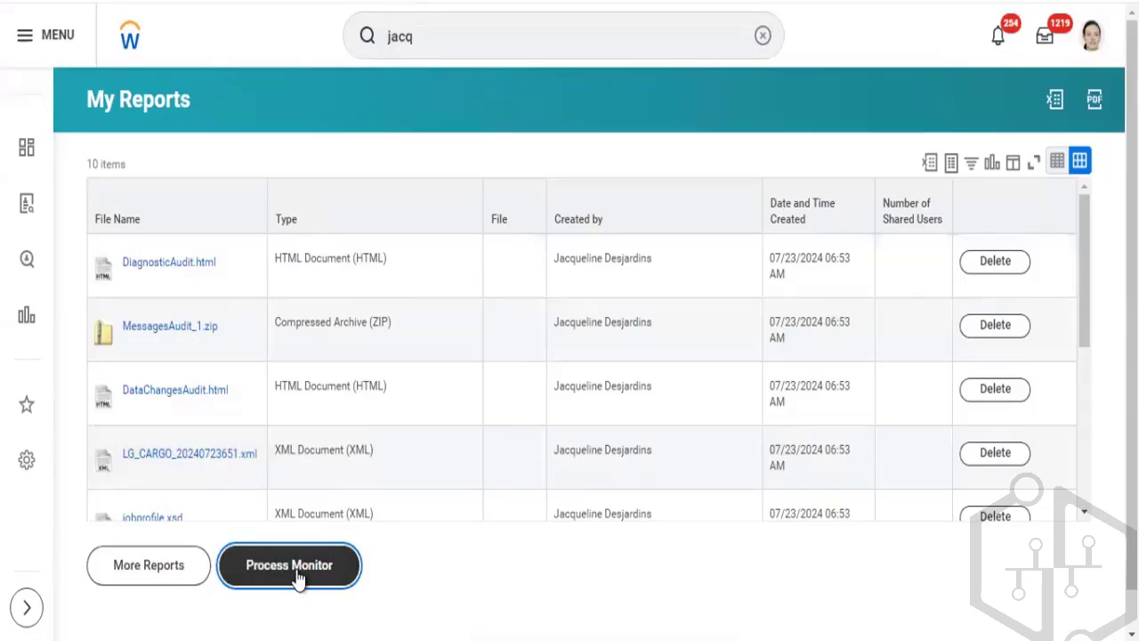
{"action": "left_click", "coordinate": [298, 576]}
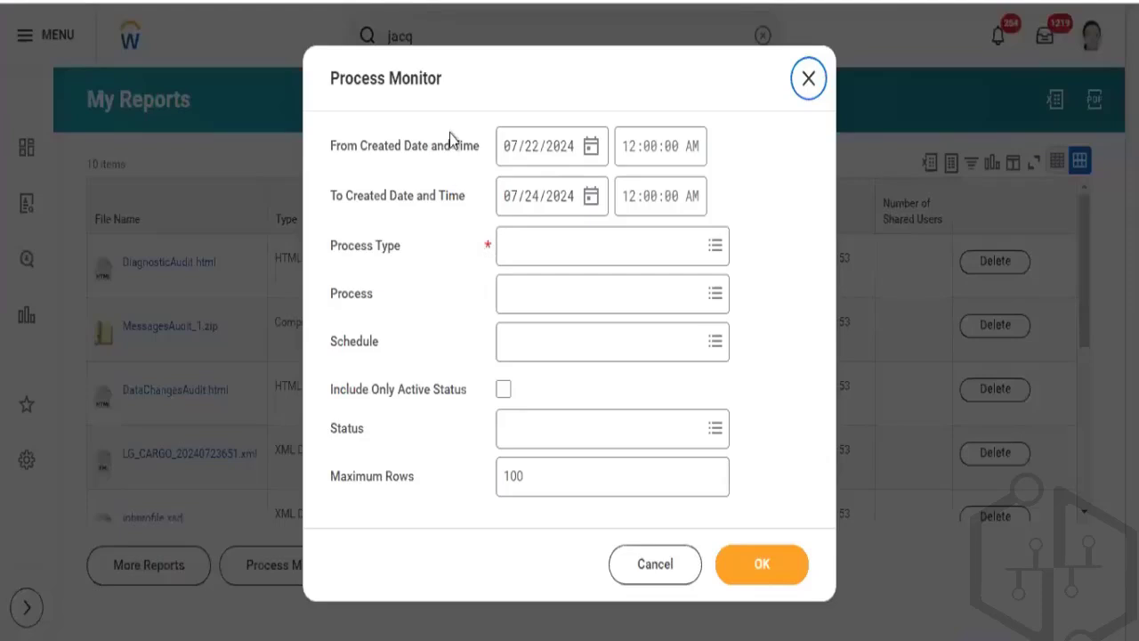
Run the Process Monitor with Integration as the process type and review the listed background processes
{"action": "left_click", "coordinate": [545, 247]}
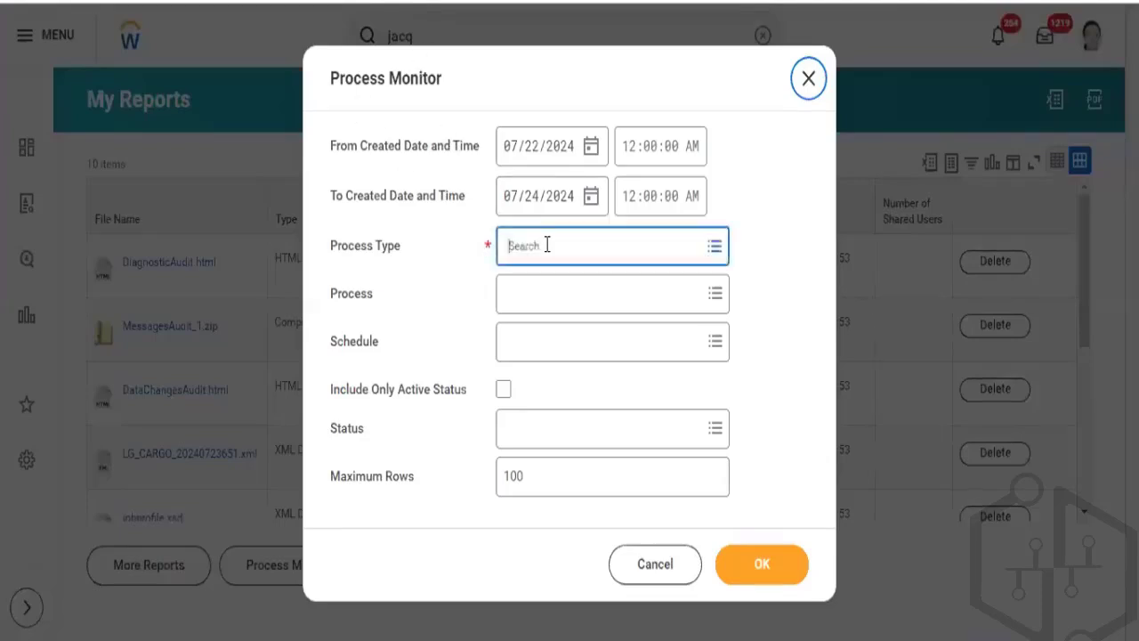
{"action": "type", "text": "int"}
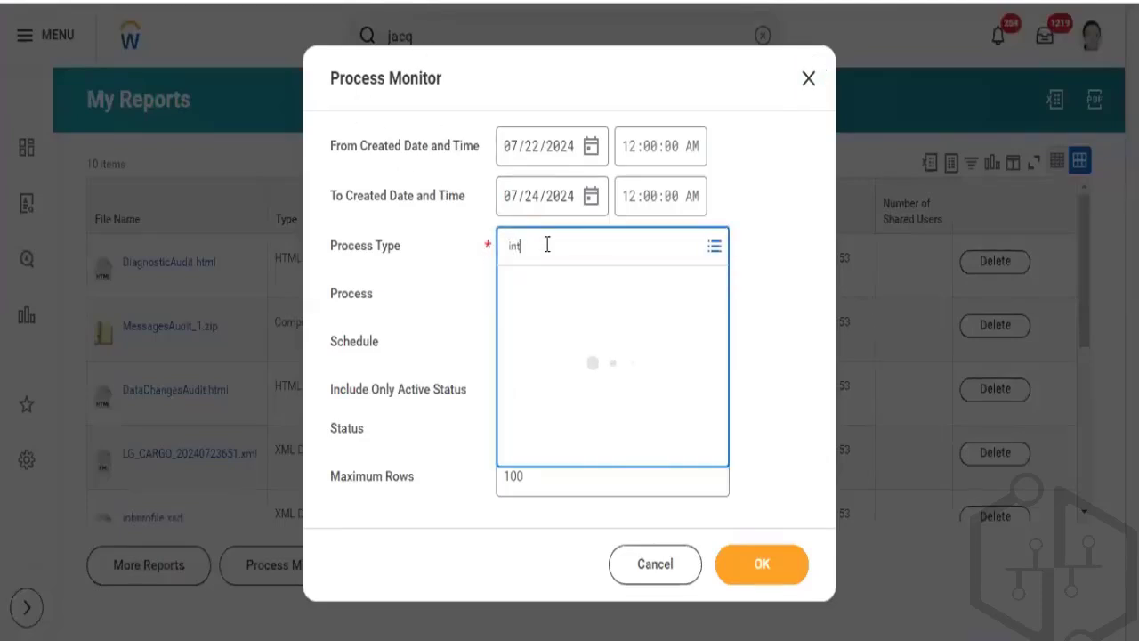
{"action": "type", "text": "egration"}
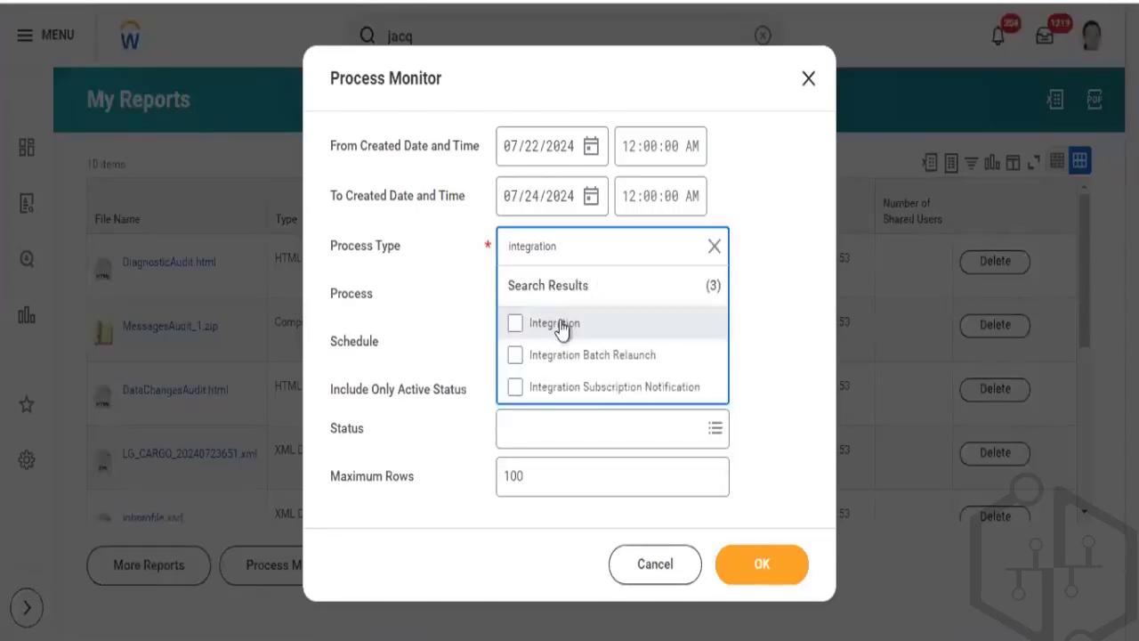
{"action": "left_click", "coordinate": [560, 328]}
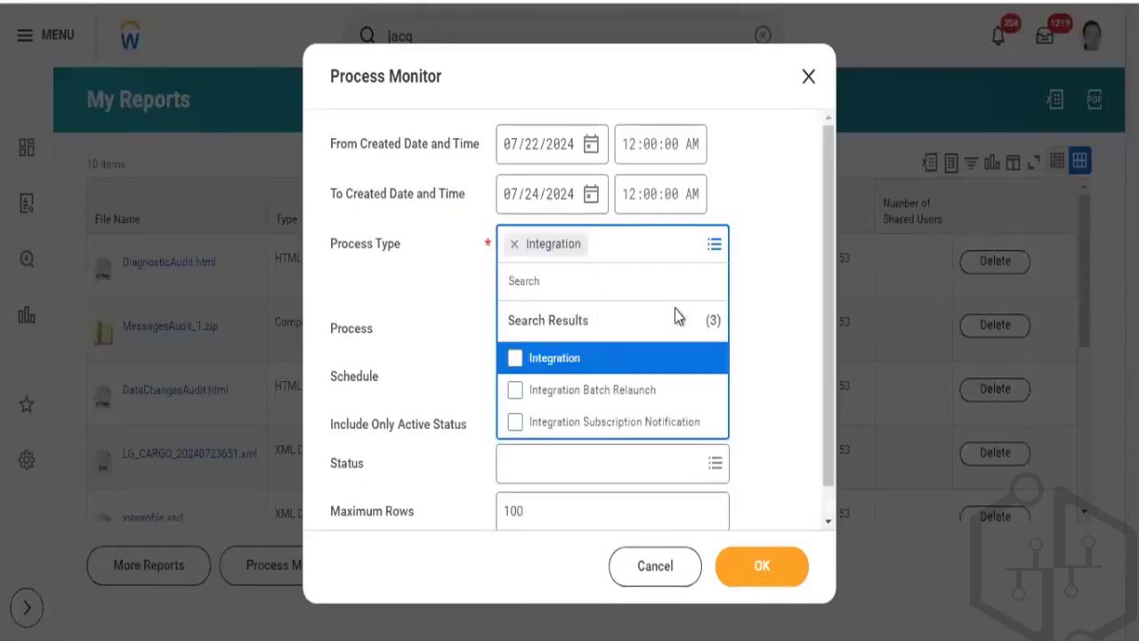
{"action": "left_click", "coordinate": [751, 570]}
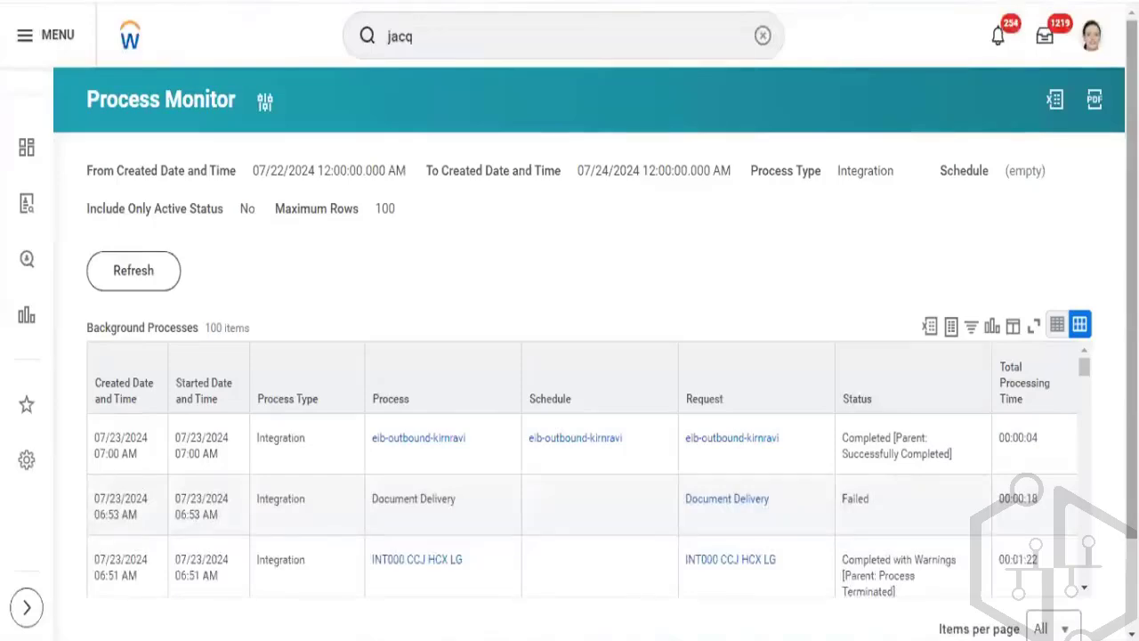
{"action": "scroll", "coordinate": [570, 356], "scroll_direction": "down", "scroll_amount": 2}
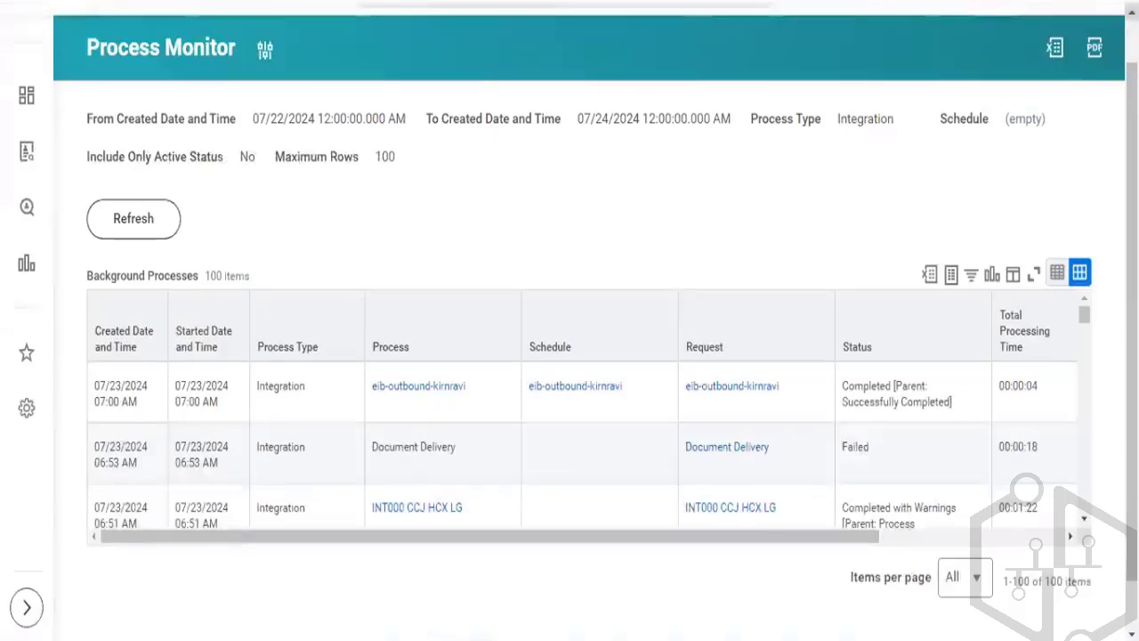
{"action": "scroll", "coordinate": [1092, 46], "scroll_direction": "up", "scroll_amount": 1}
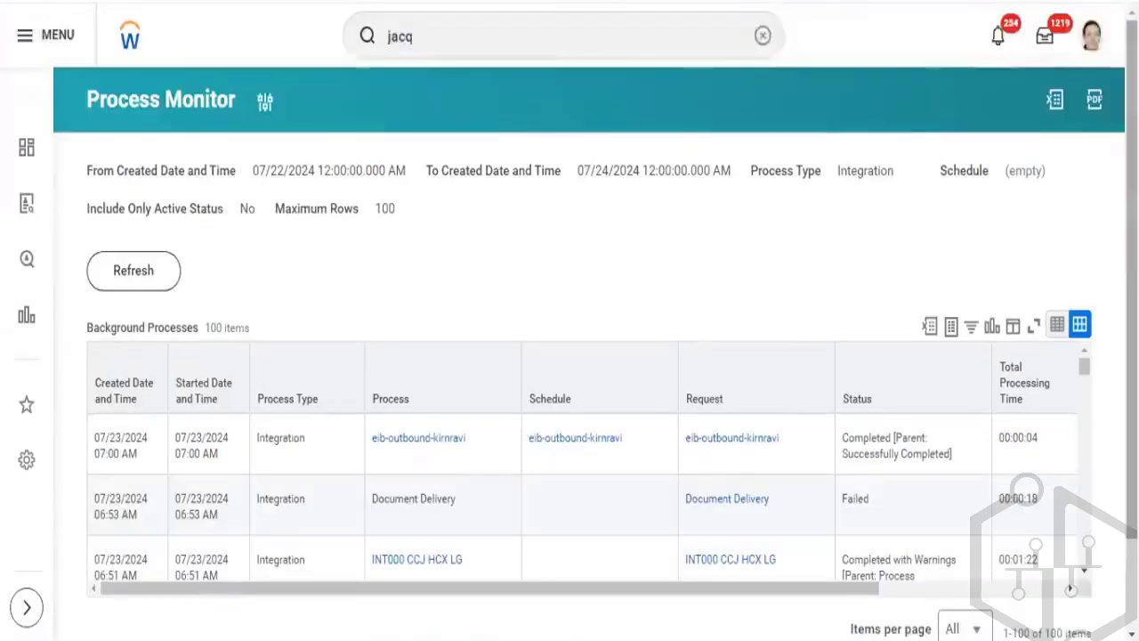
View the Recovery Assistant entries from the profile options and return to the options list
{"action": "left_click", "coordinate": [1092, 40]}
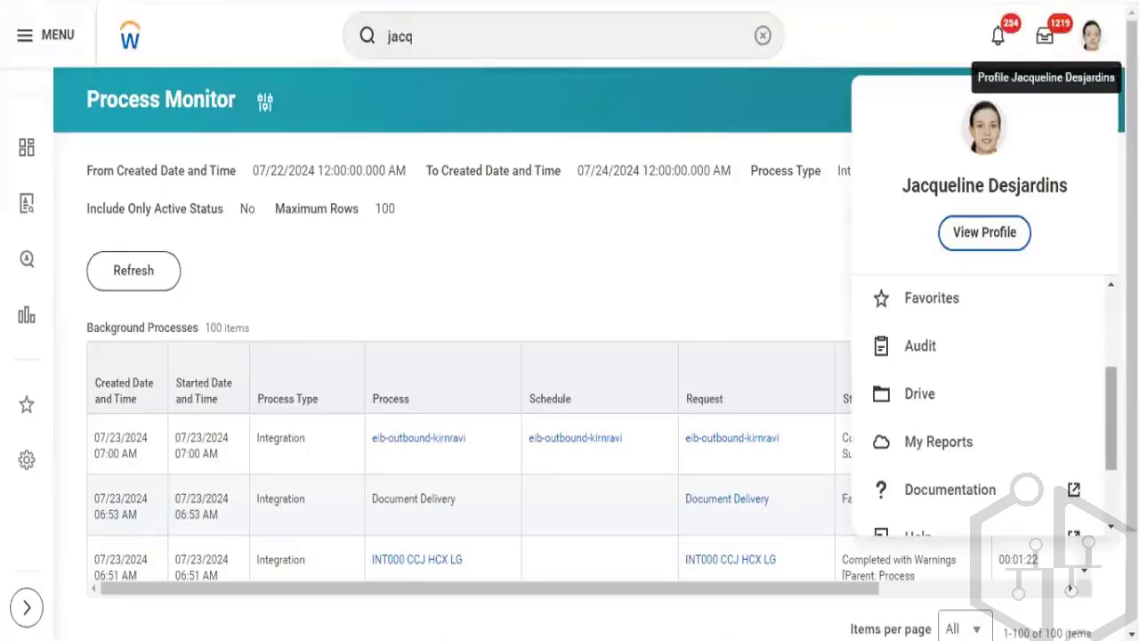
{"action": "scroll", "coordinate": [1096, 497], "scroll_direction": "down", "scroll_amount": 1}
{"action": "scroll", "coordinate": [1005, 489], "scroll_direction": "down", "scroll_amount": 3}
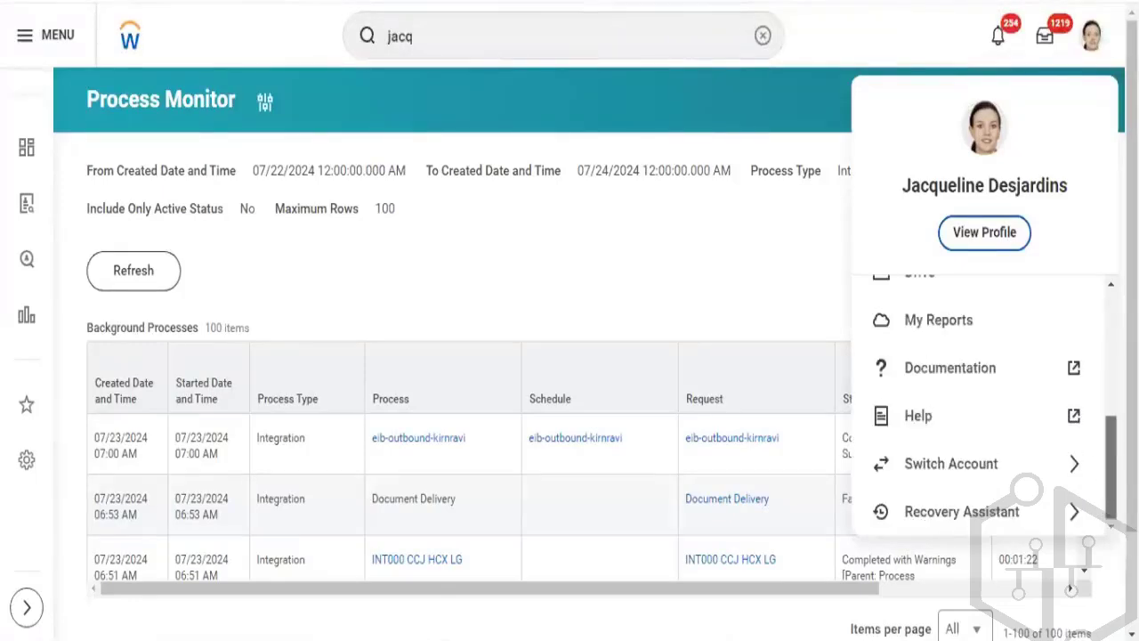
{"action": "left_click", "coordinate": [998, 523]}
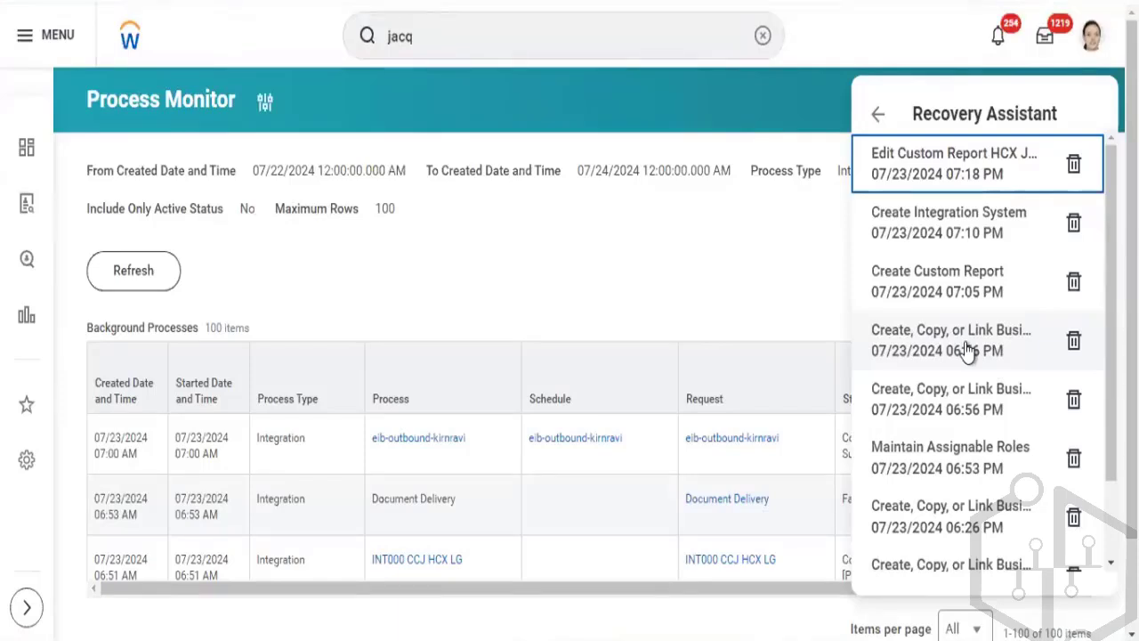
{"action": "left_click", "coordinate": [877, 119]}
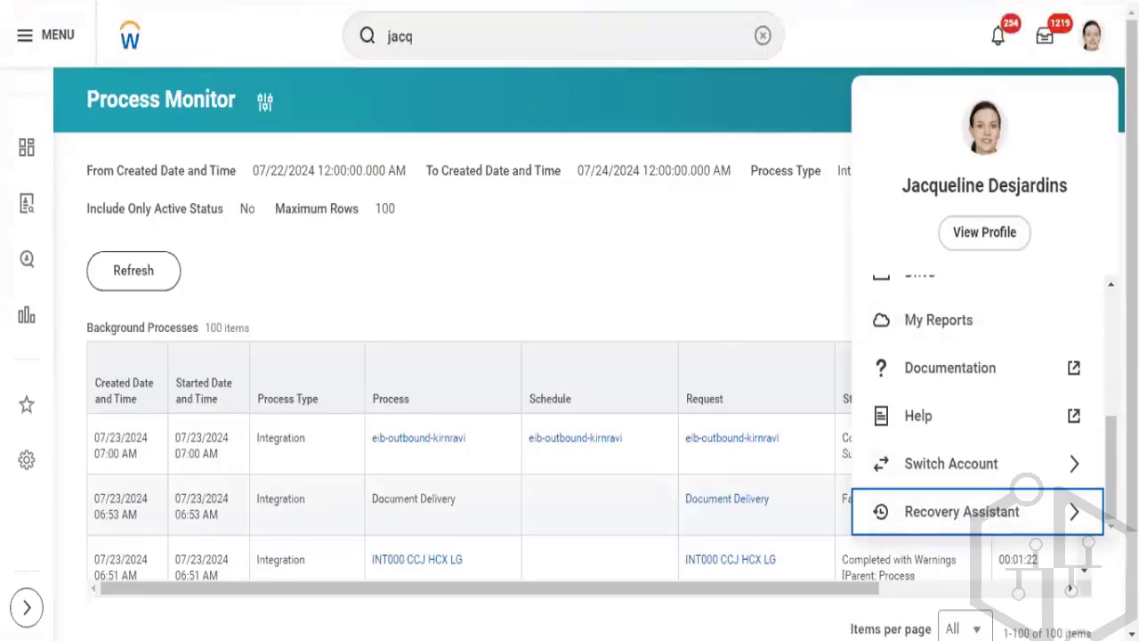
Look through the profile options and try to open the Workbench from the Process Monitor page
{"action": "scroll", "coordinate": [979, 400], "scroll_direction": "up", "scroll_amount": 5}
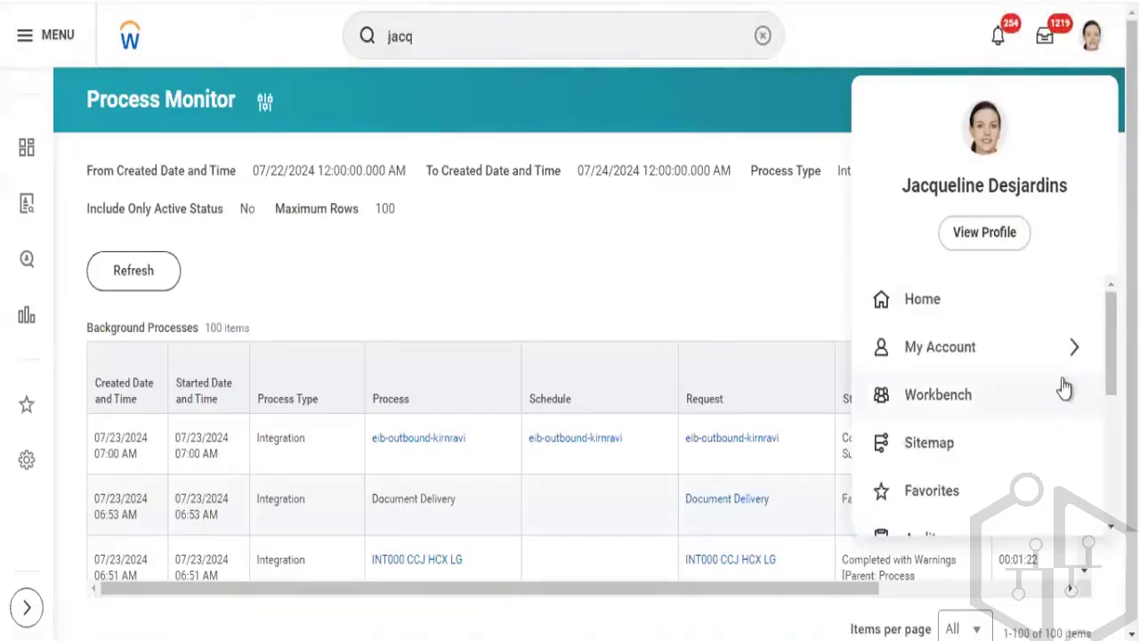
{"action": "scroll", "coordinate": [979, 400], "scroll_direction": "down", "scroll_amount": 3}
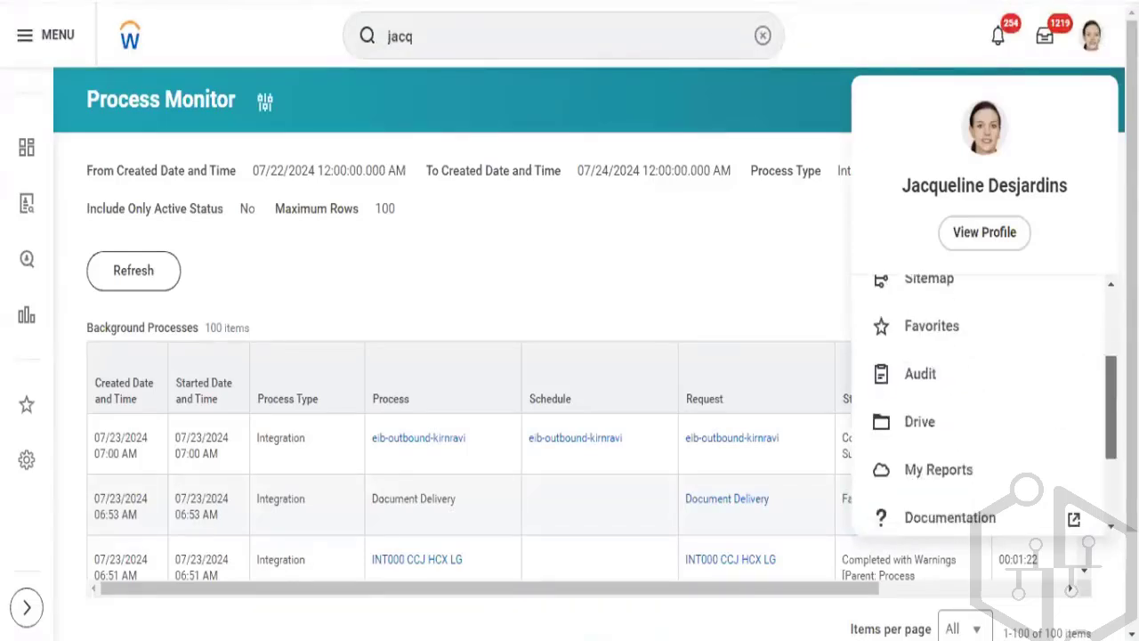
{"action": "scroll", "coordinate": [979, 401], "scroll_direction": "up", "scroll_amount": 3}
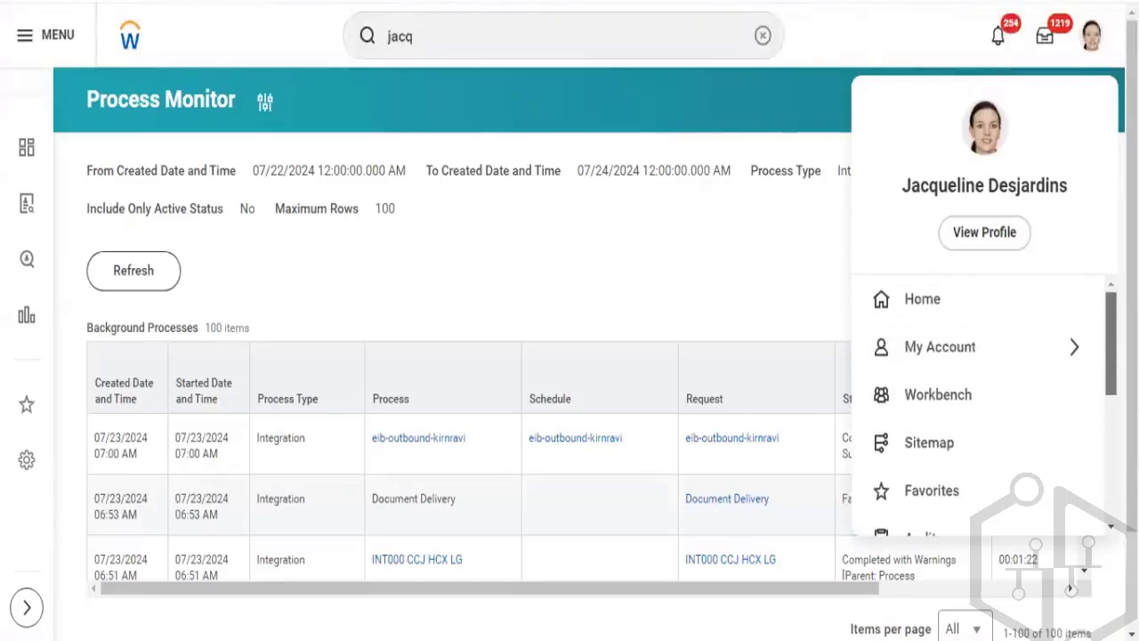
{"action": "left_click", "coordinate": [966, 411]}
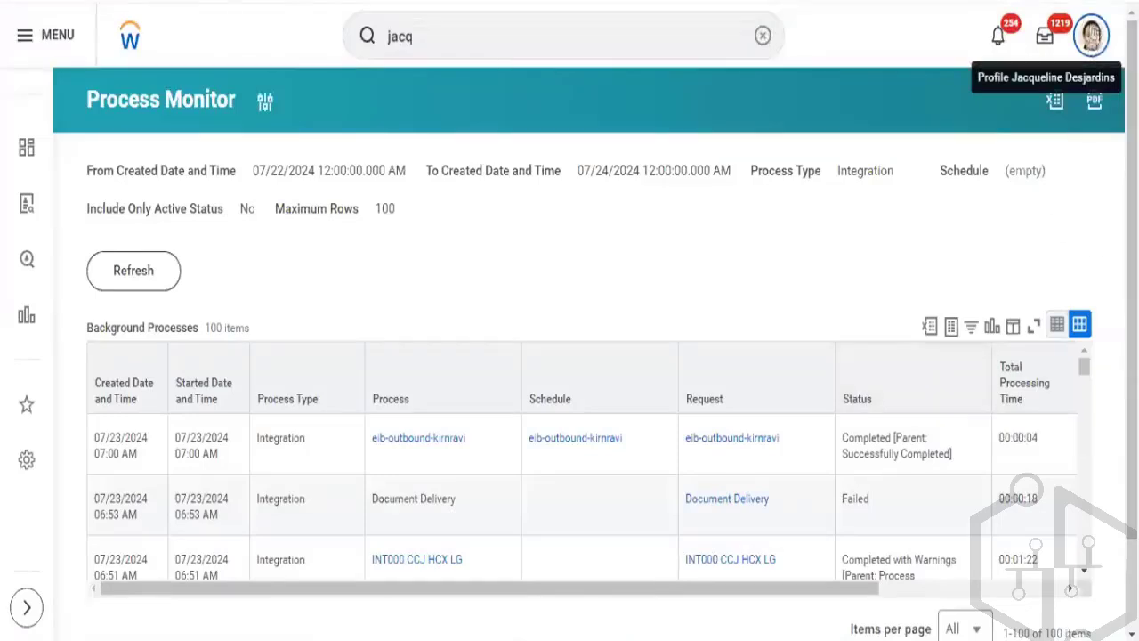
{"action": "left_click", "coordinate": [1092, 36]}
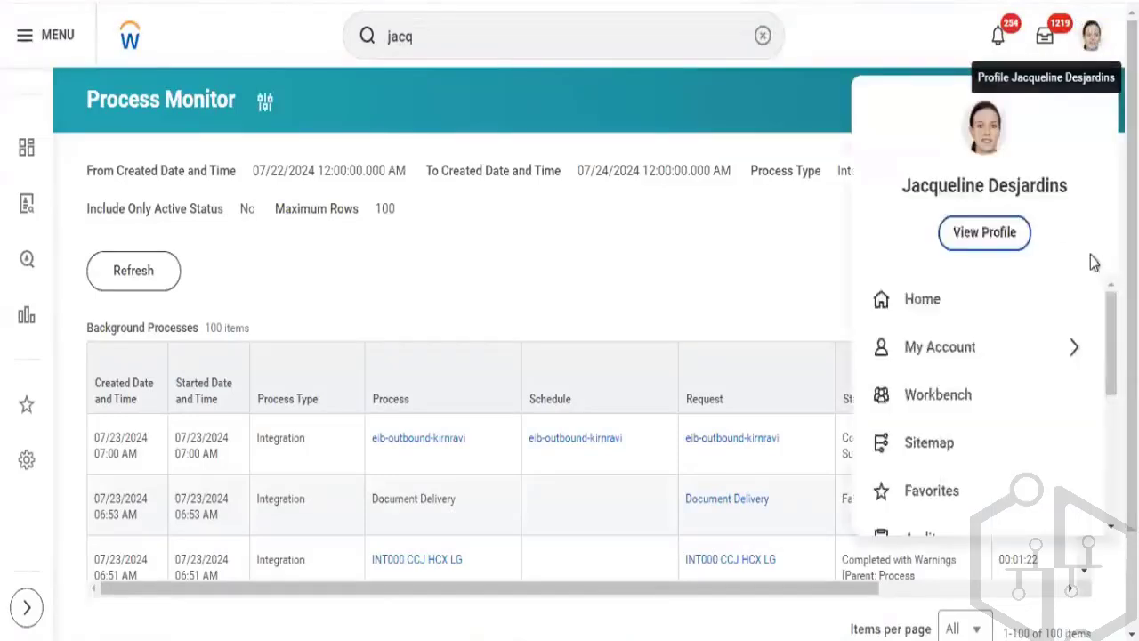
{"action": "left_click", "coordinate": [967, 395]}
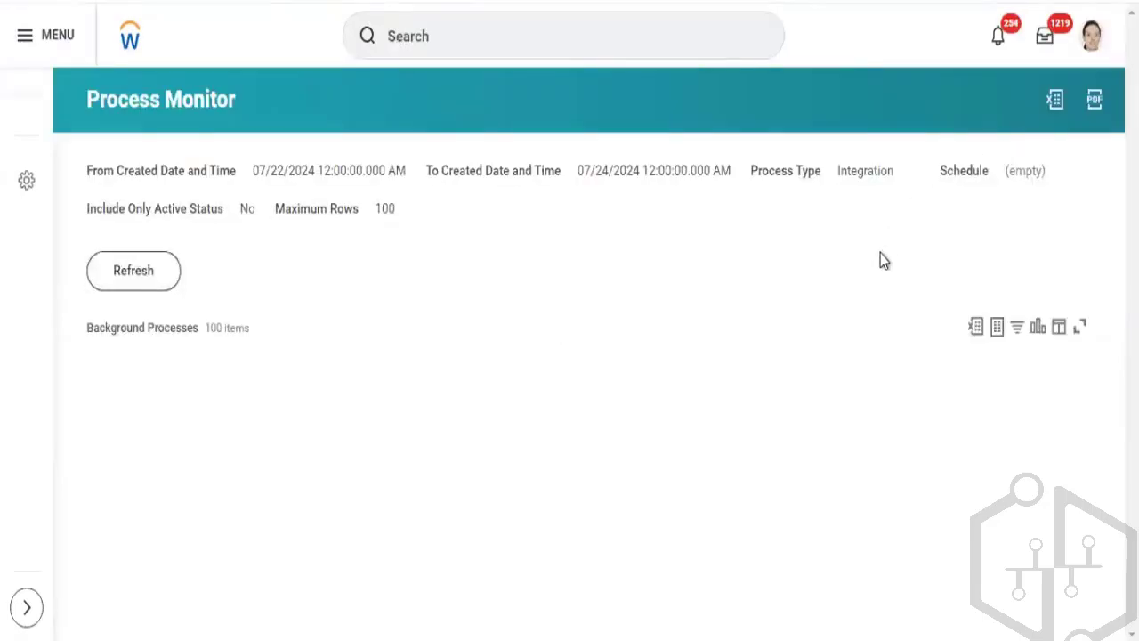
Open the Workbench from the profile options and review the inbox and all the applications on the page
{"action": "left_click", "coordinate": [1100, 45]}
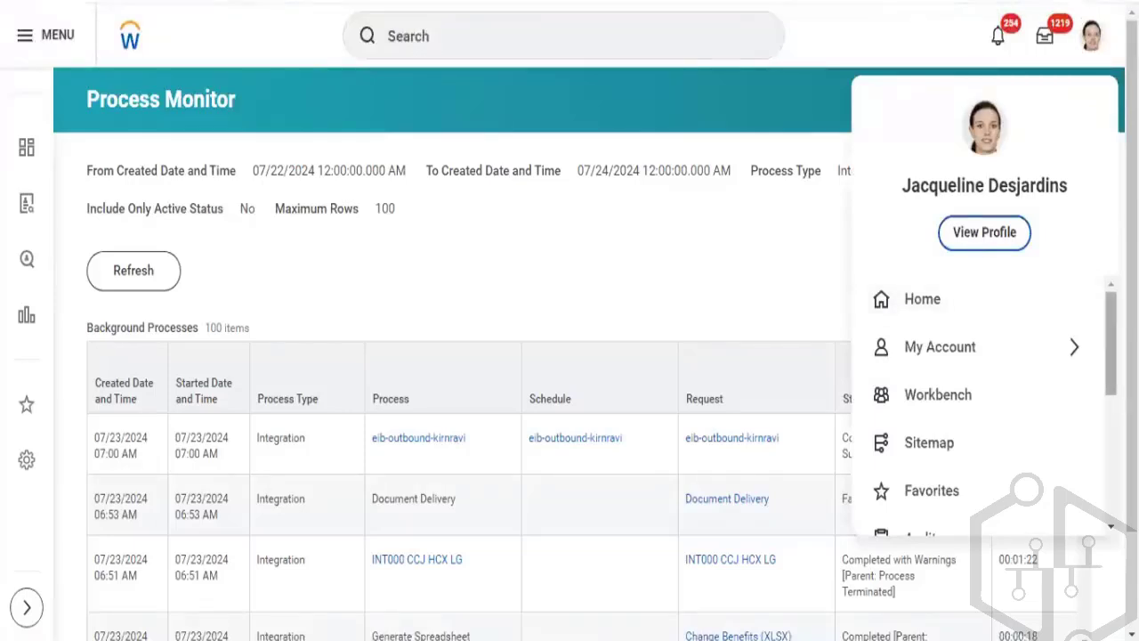
{"action": "scroll", "coordinate": [979, 409], "scroll_direction": "down", "scroll_amount": 3}
{"action": "scroll", "coordinate": [1105, 331], "scroll_direction": "up", "scroll_amount": 2}
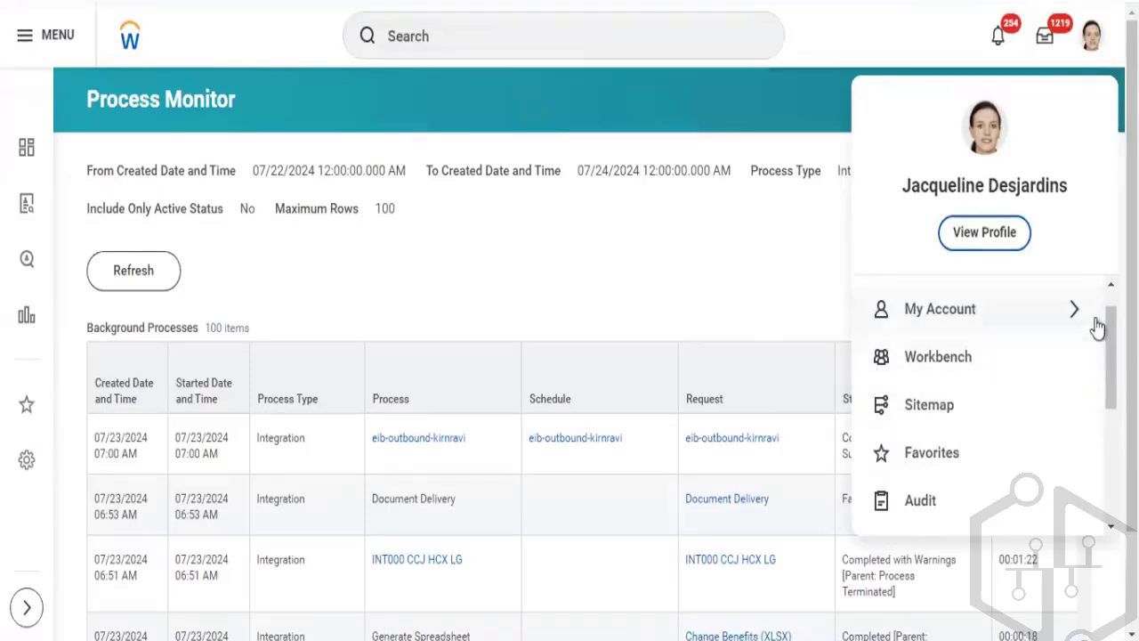
{"action": "left_click", "coordinate": [965, 371]}
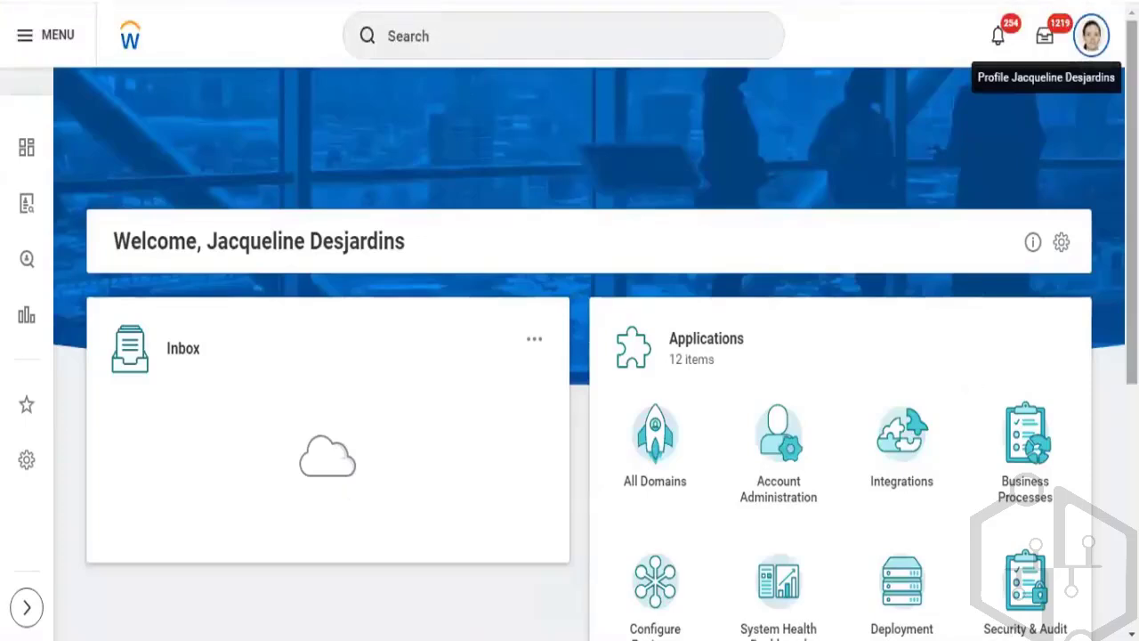
{"action": "scroll", "coordinate": [570, 356], "scroll_direction": "down", "scroll_amount": 2}
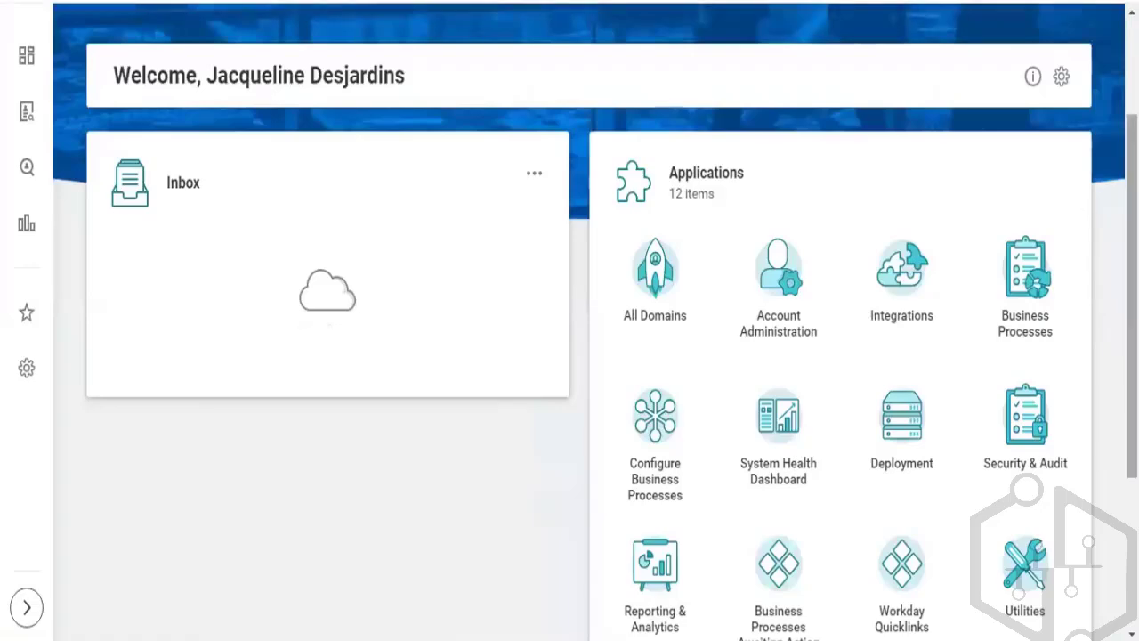
{"action": "scroll", "coordinate": [569, 321], "scroll_direction": "down", "scroll_amount": 3}
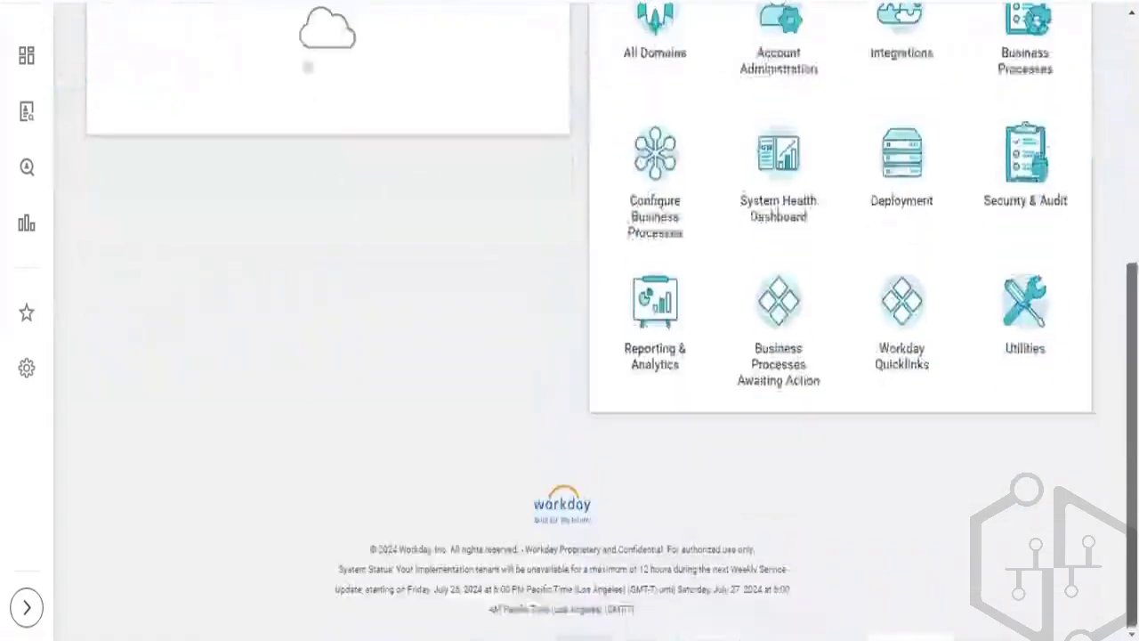
{"action": "scroll", "coordinate": [952, 91], "scroll_direction": "up", "scroll_amount": 3}
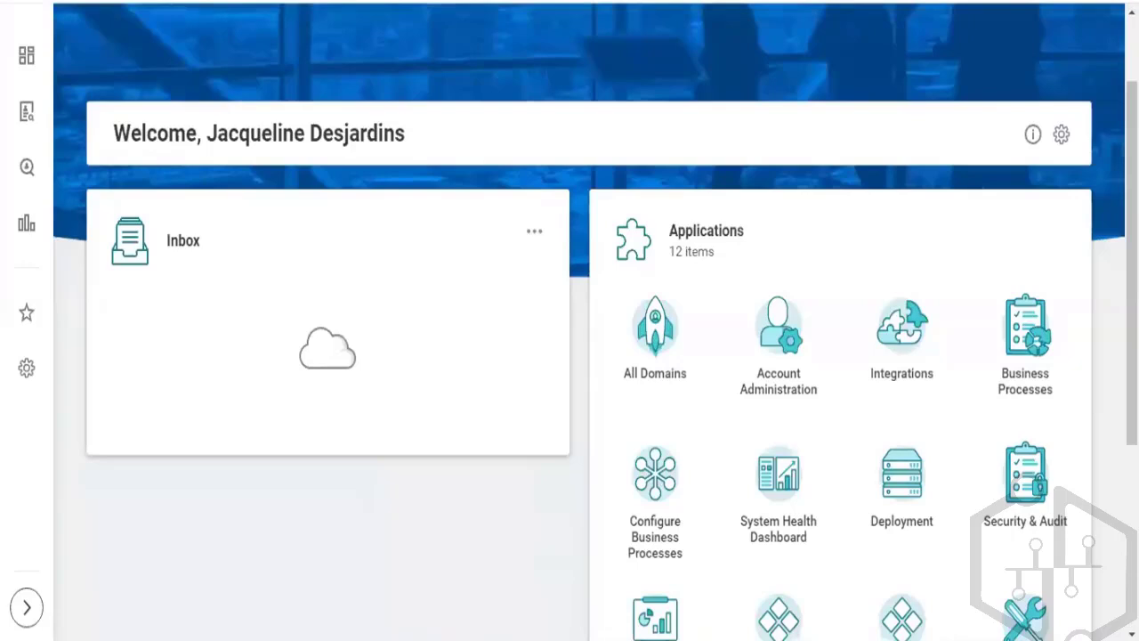
{"action": "scroll", "coordinate": [589, 320], "scroll_direction": "up", "scroll_amount": 2}
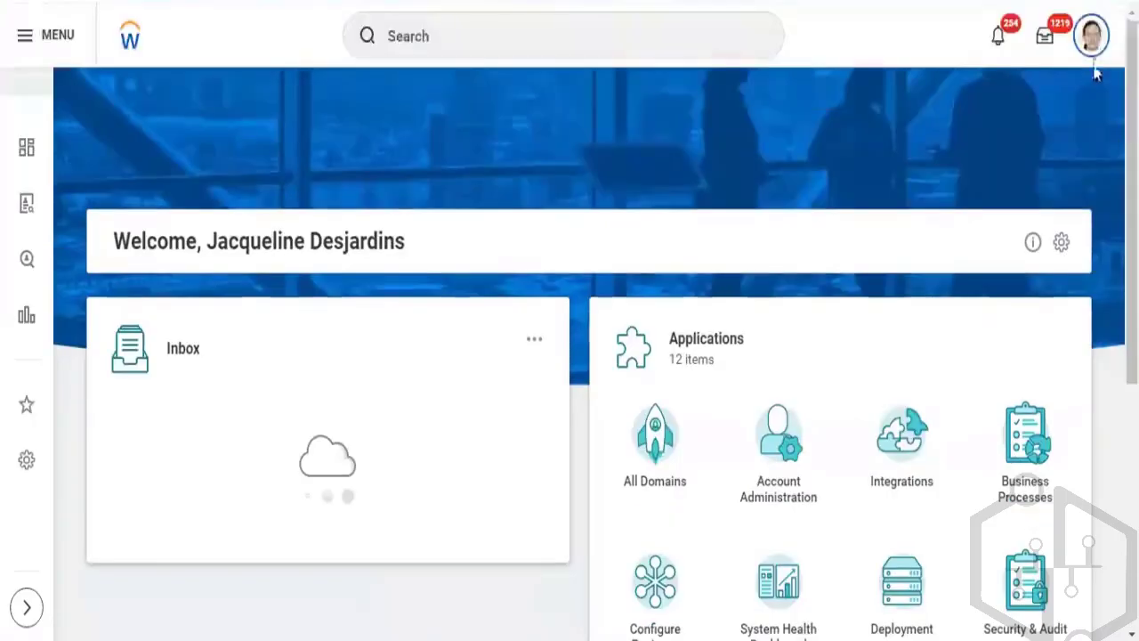
Look through the full list of profile options, from My Account down to Recovery Assistant
{"action": "left_click", "coordinate": [1091, 36]}
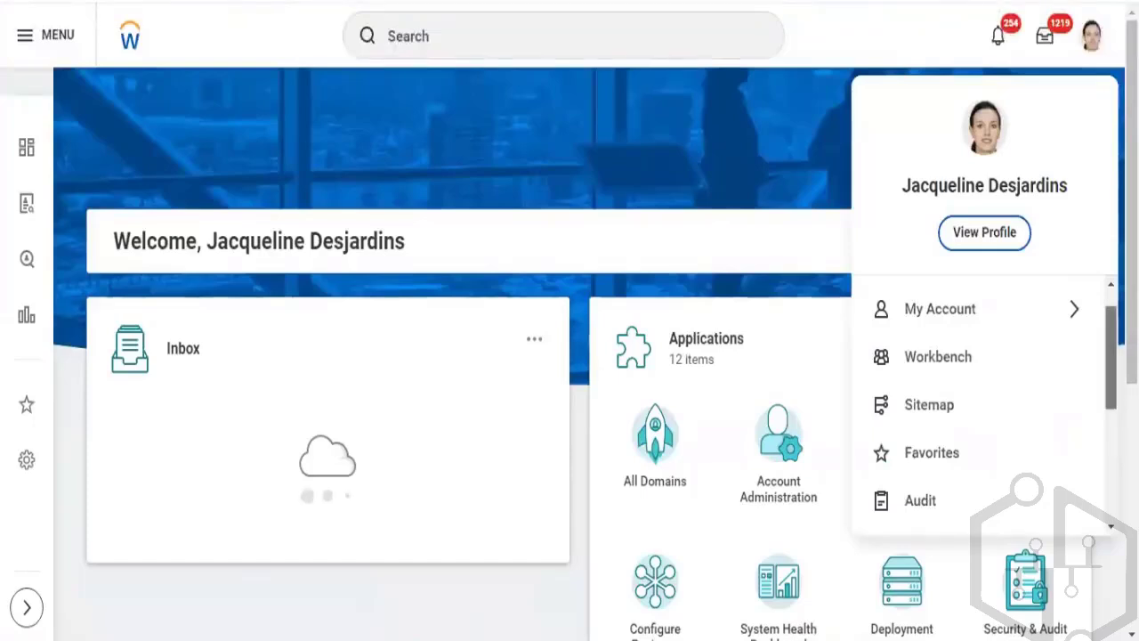
{"action": "scroll", "coordinate": [978, 409], "scroll_direction": "down", "scroll_amount": 3}
{"action": "scroll", "coordinate": [979, 401], "scroll_direction": "down", "scroll_amount": 1}
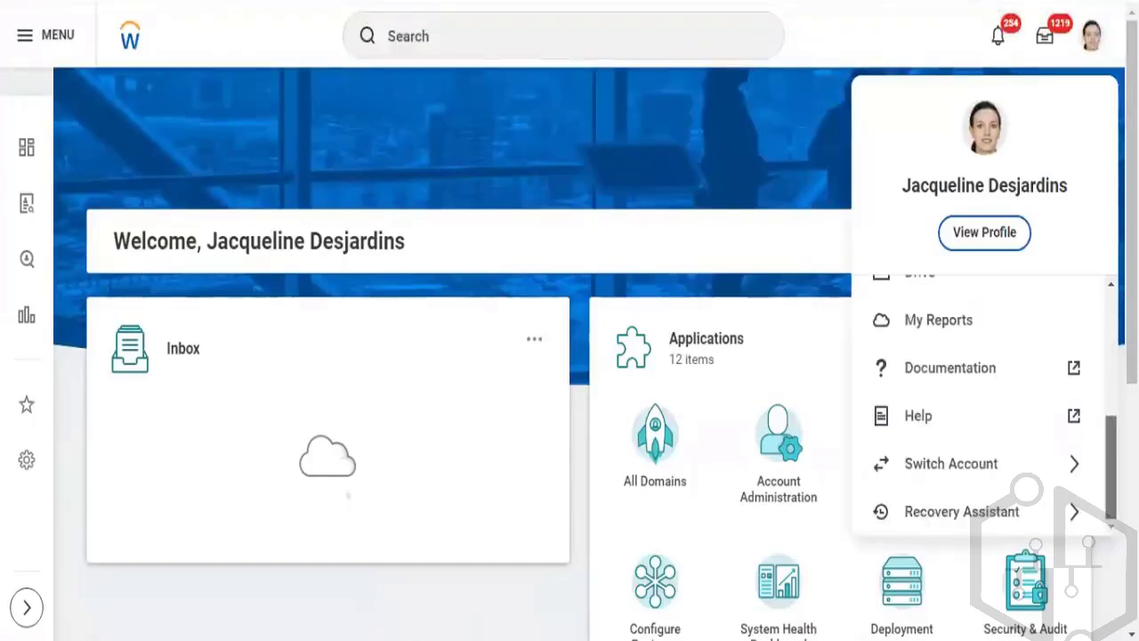
{"action": "scroll", "coordinate": [978, 400], "scroll_direction": "up", "scroll_amount": 4}
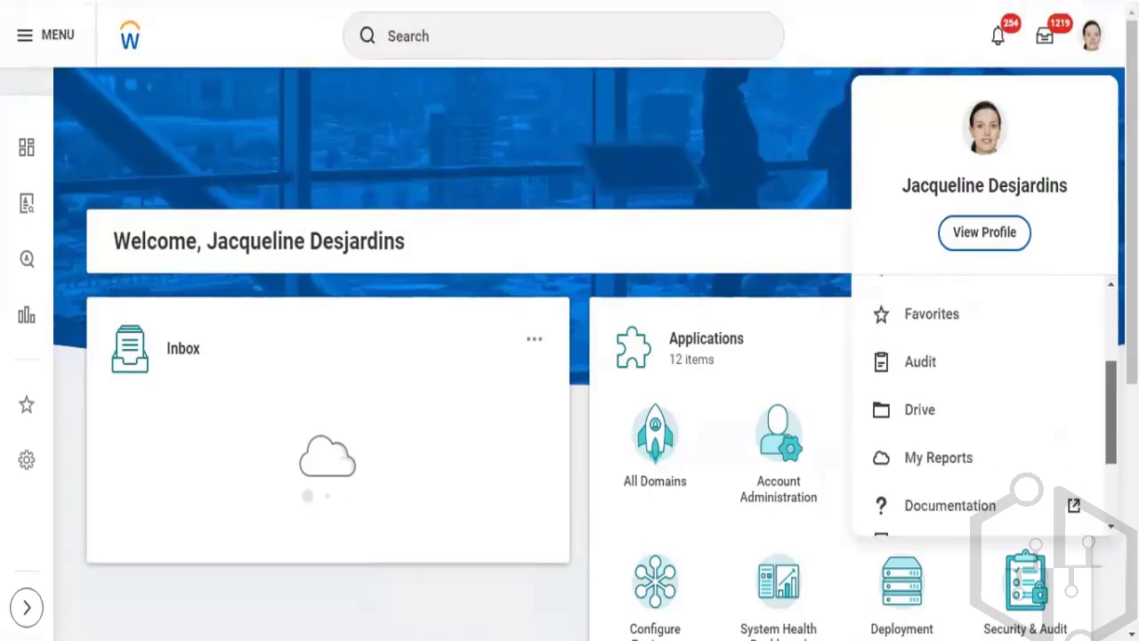
Open the Drive from the profile options
{"action": "scroll", "coordinate": [979, 400], "scroll_direction": "up", "scroll_amount": 1}
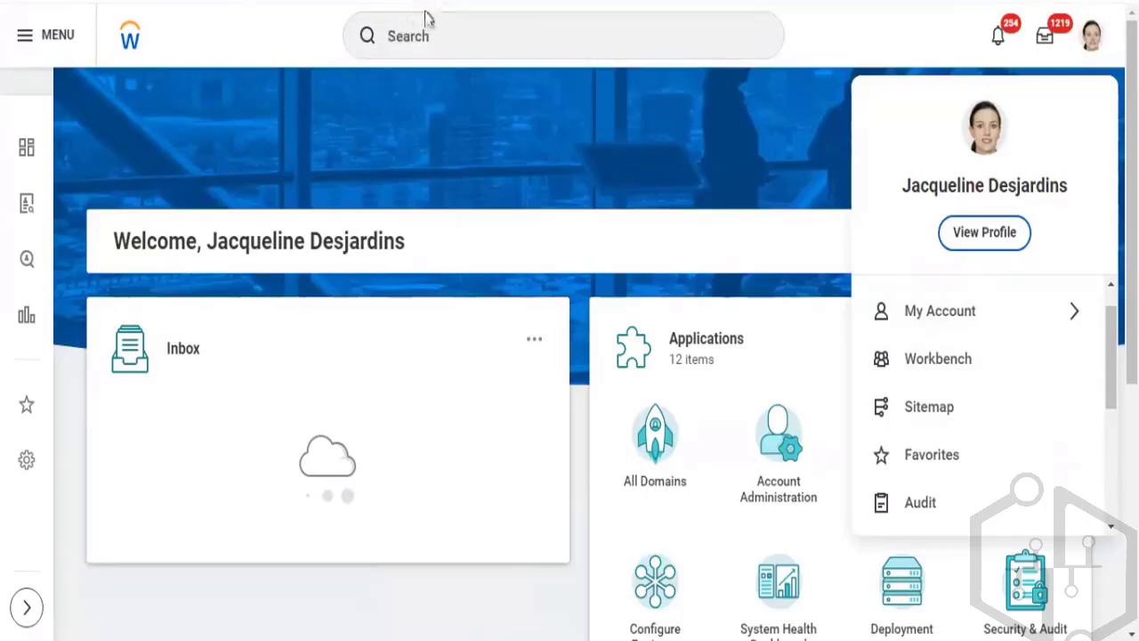
{"action": "left_click", "coordinate": [407, 36]}
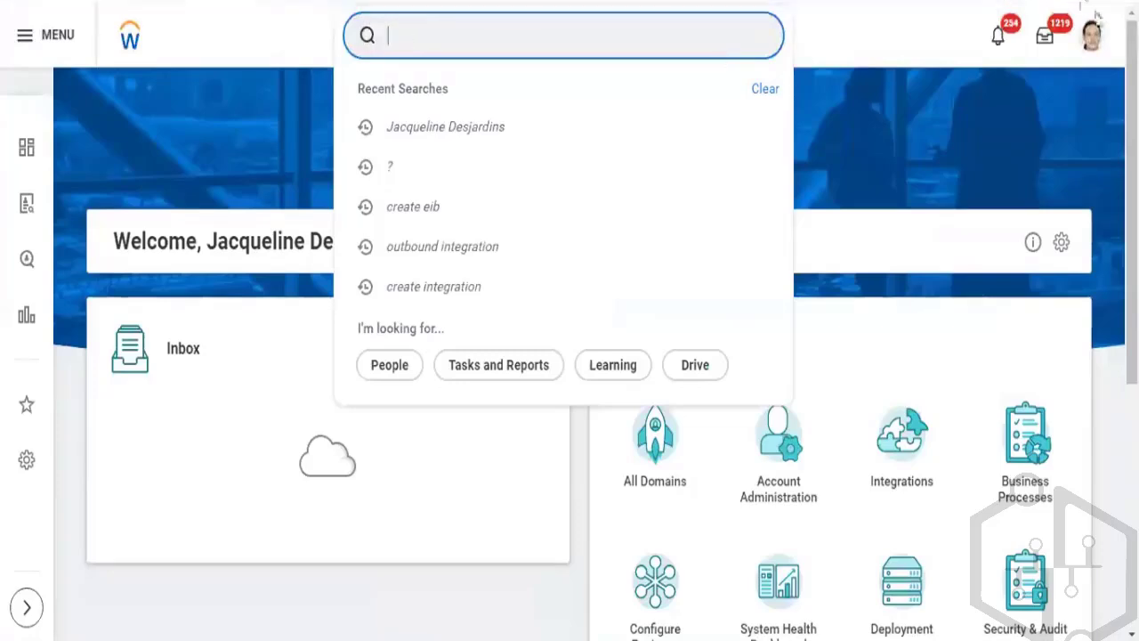
{"action": "left_click", "coordinate": [1094, 37]}
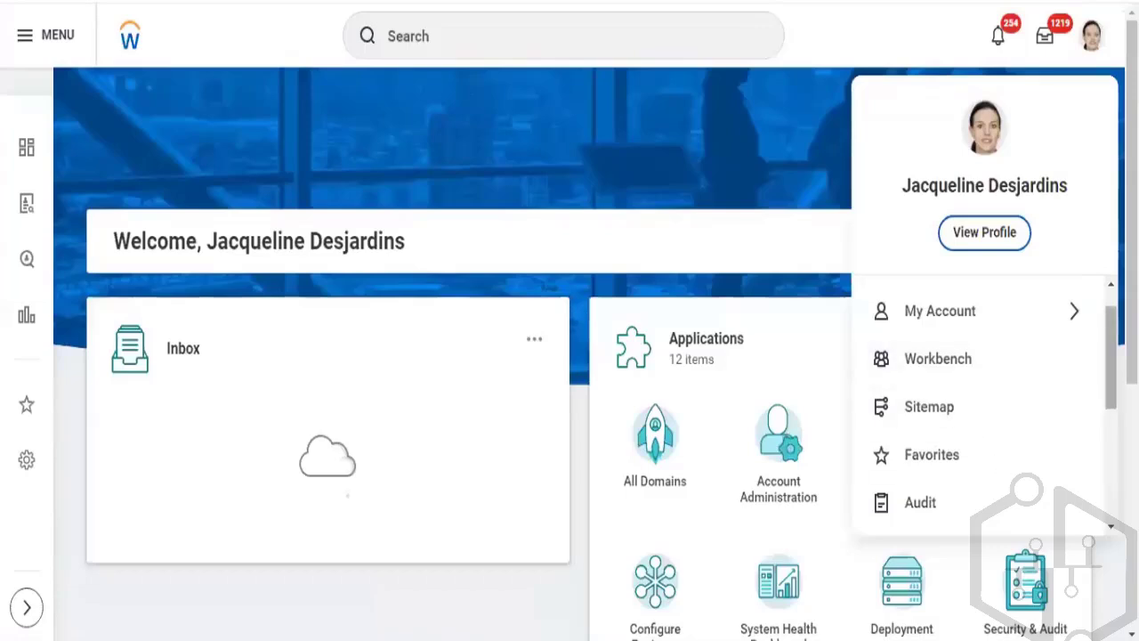
{"action": "scroll", "coordinate": [978, 410], "scroll_direction": "down", "scroll_amount": 3}
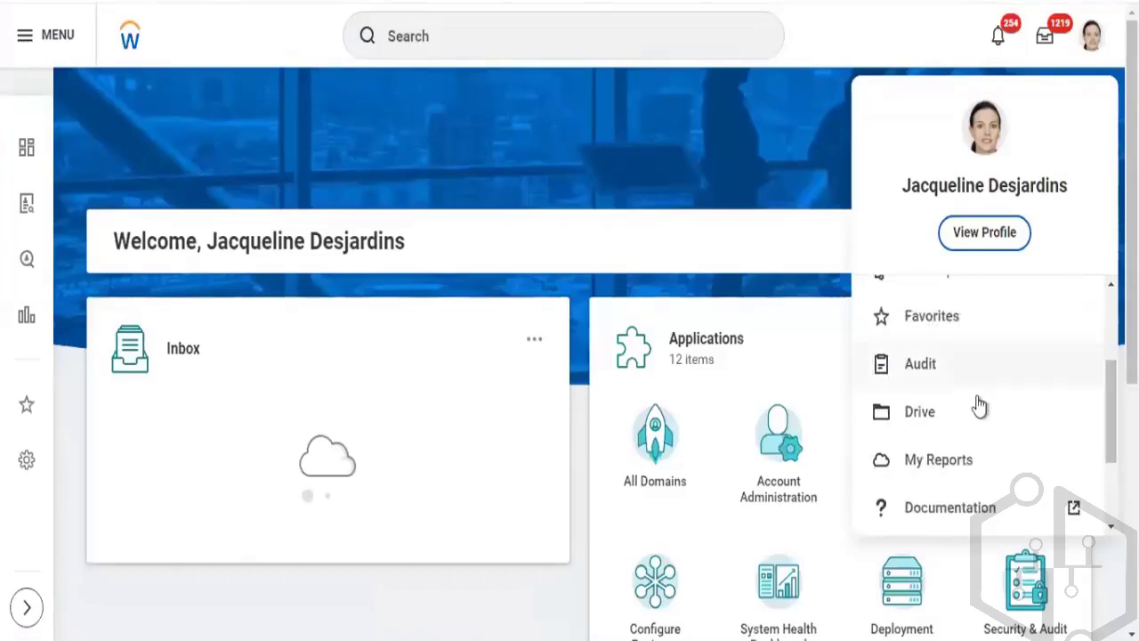
{"action": "left_click", "coordinate": [931, 434]}
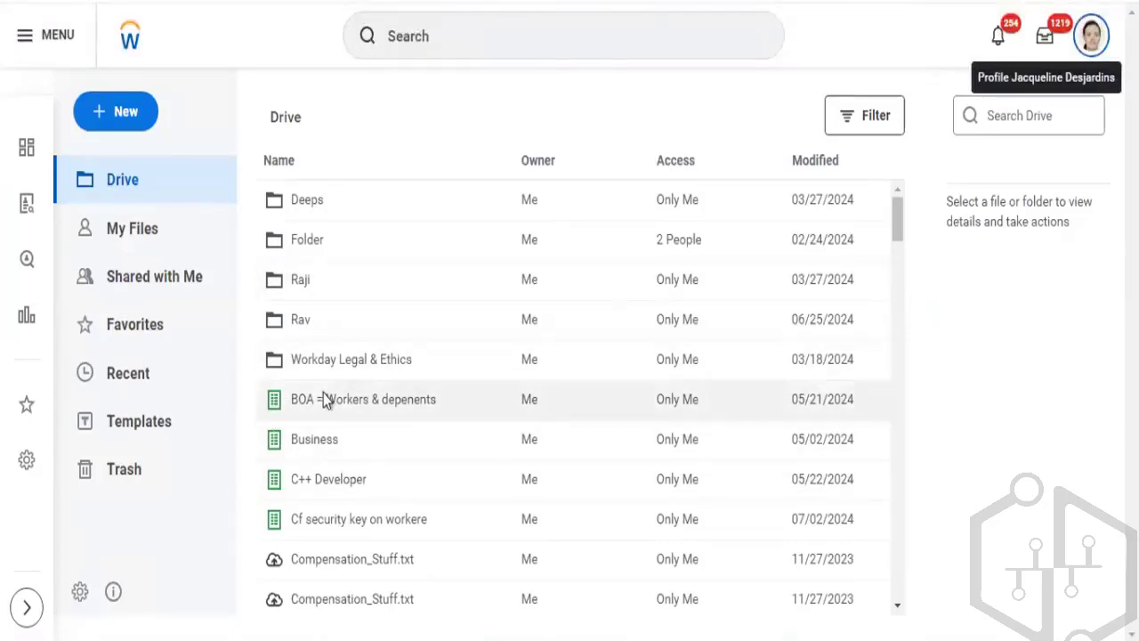
Start sharing the Drive file BOA = Workers & depenents and add a worker by name as the individual recipient
{"action": "left_click", "coordinate": [386, 403]}
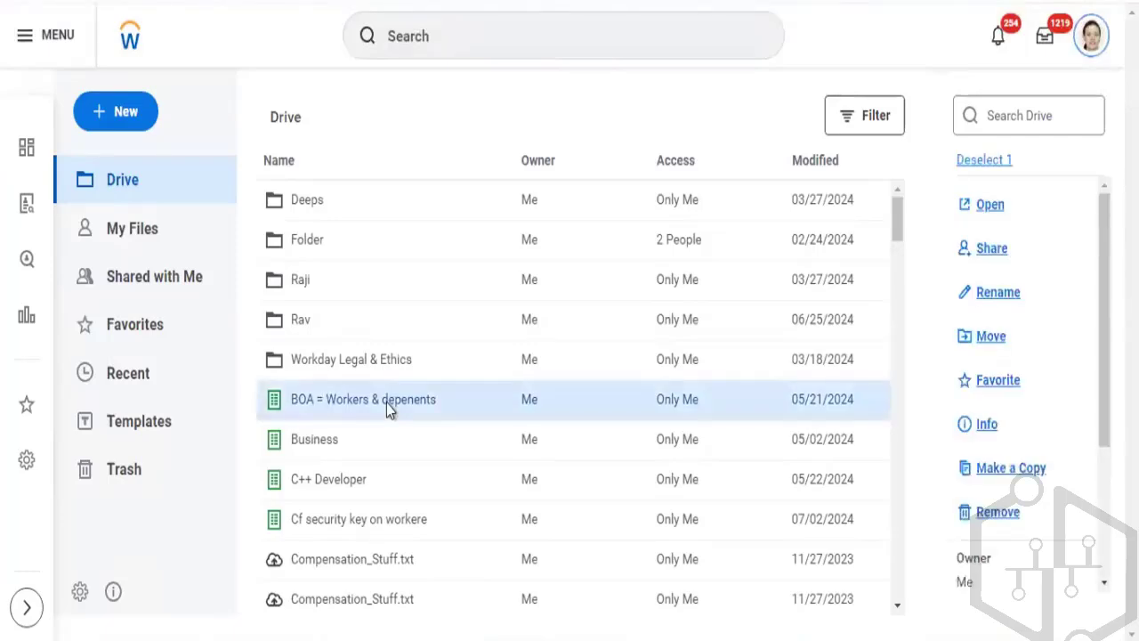
{"action": "right_click", "coordinate": [386, 403]}
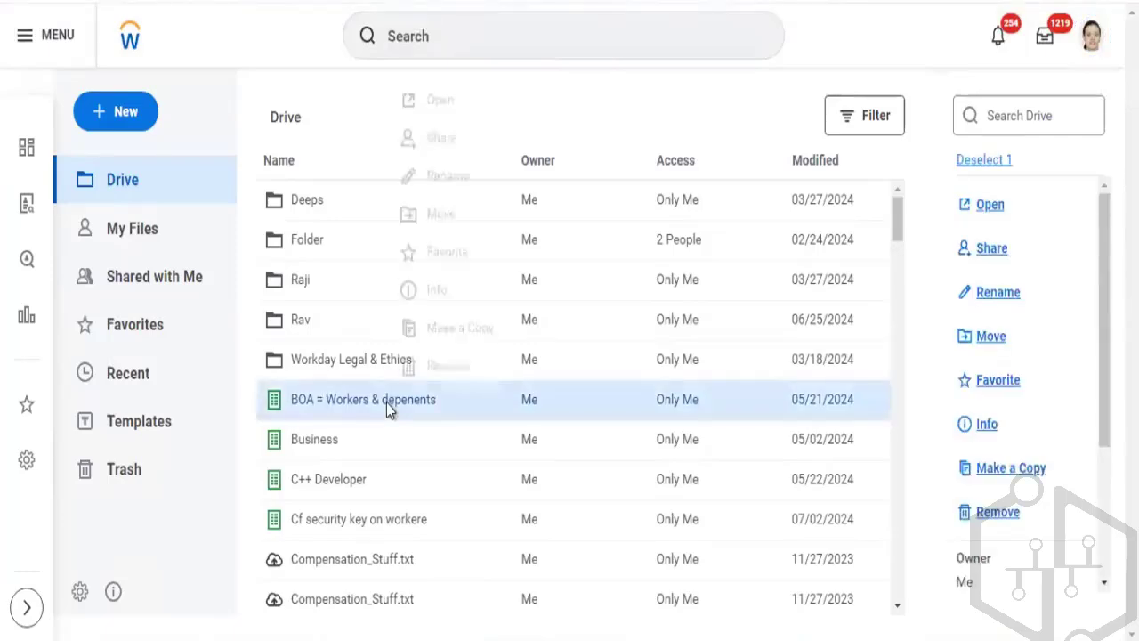
{"action": "left_click", "coordinate": [443, 150]}
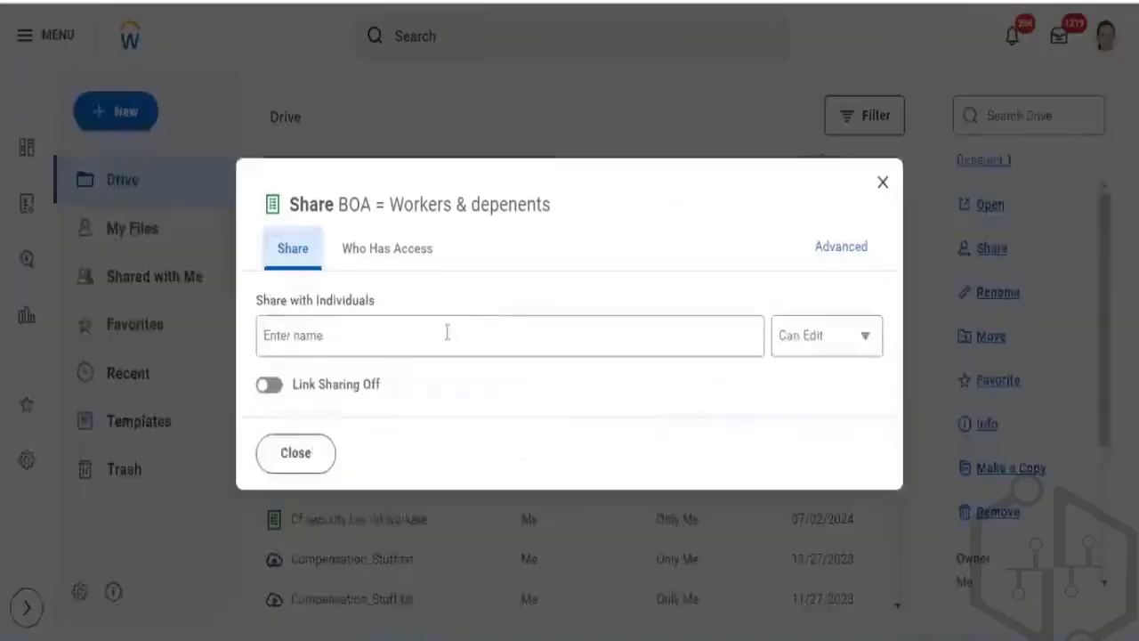
{"action": "left_click", "coordinate": [424, 324]}
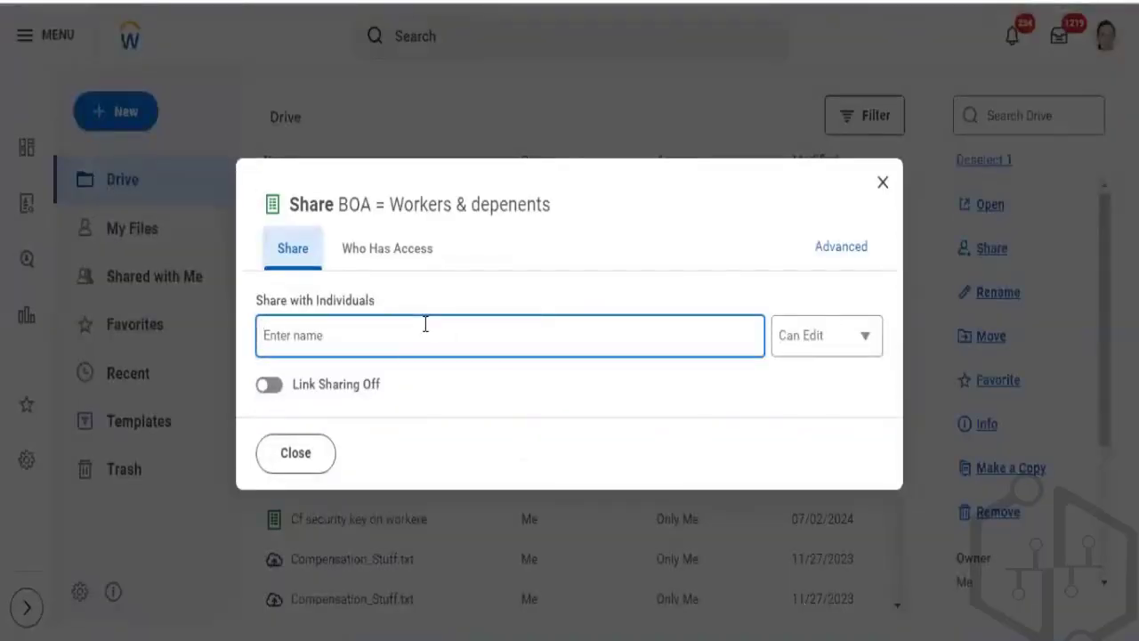
{"action": "type", "text": "logan"}
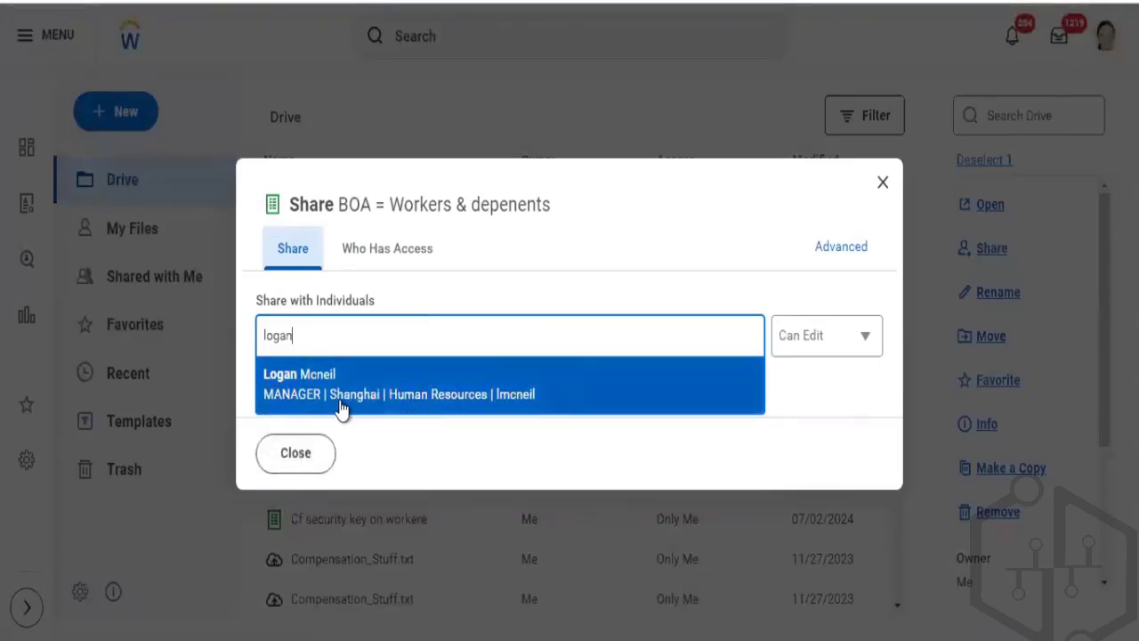
{"action": "left_click", "coordinate": [339, 400]}
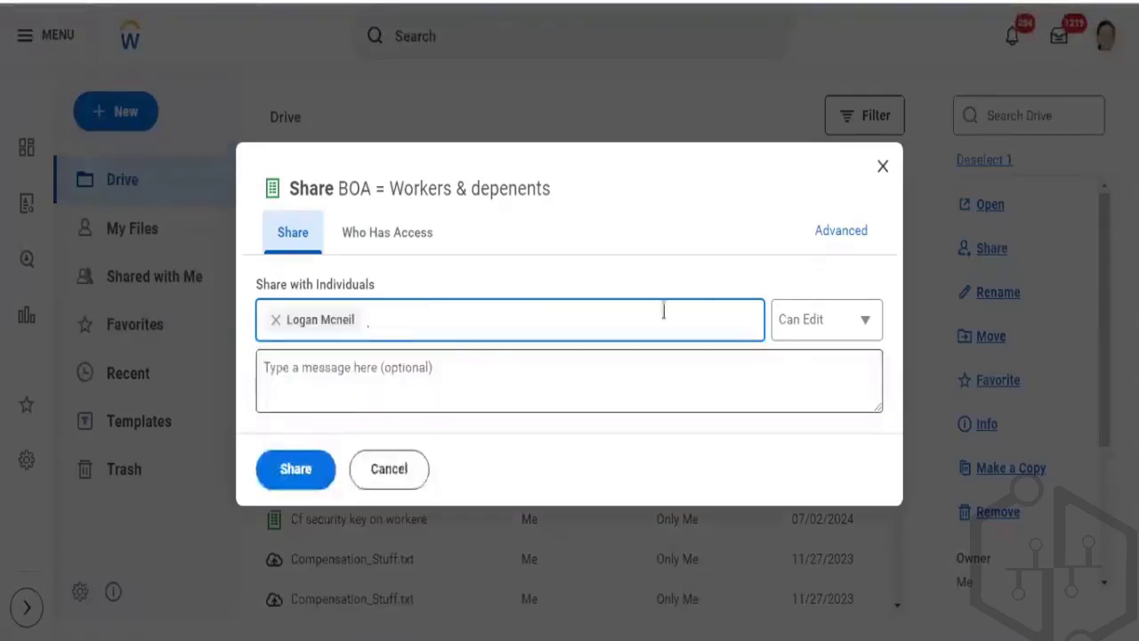
Look at the access levels offered for the share recipient and close the dialog without sharing the file
{"action": "left_click", "coordinate": [806, 318]}
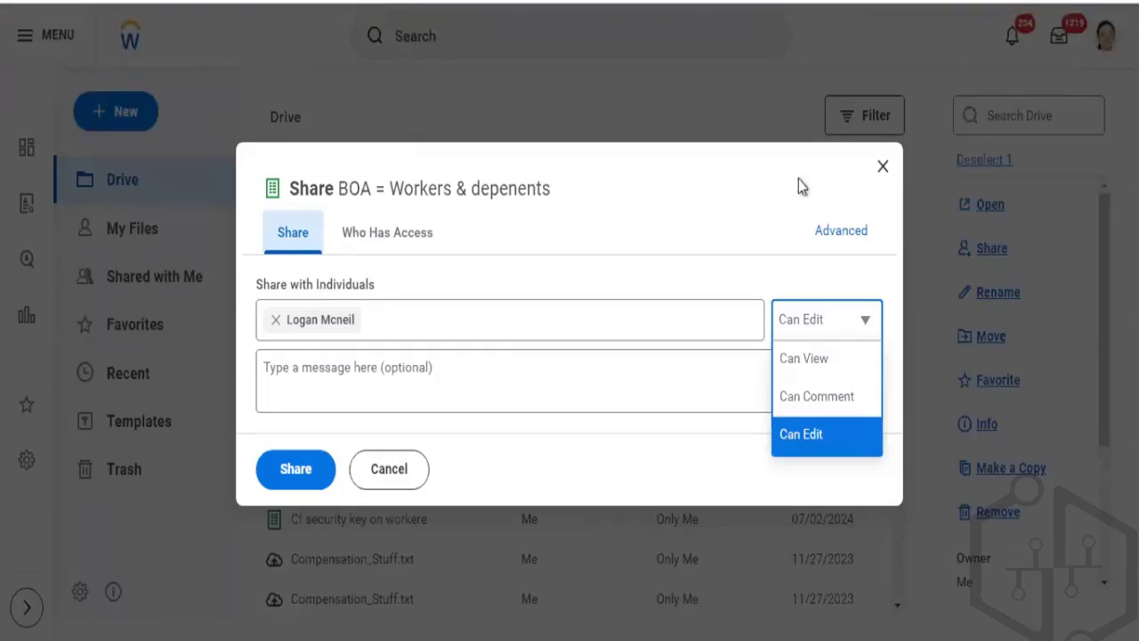
{"action": "left_click", "coordinate": [880, 168]}
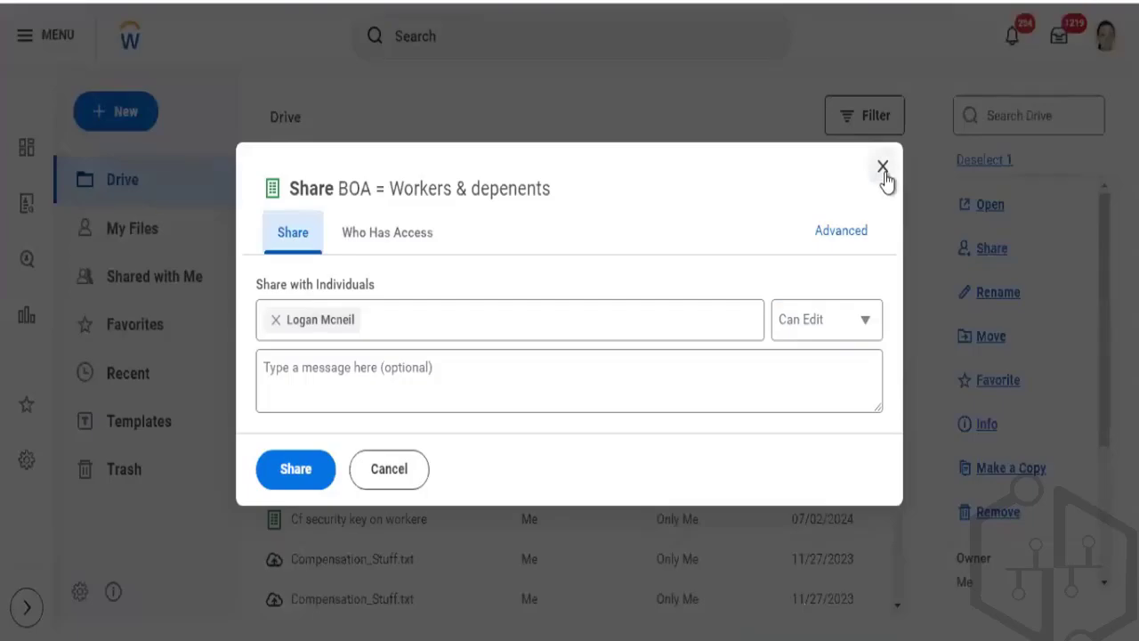
{"action": "left_click", "coordinate": [883, 169]}
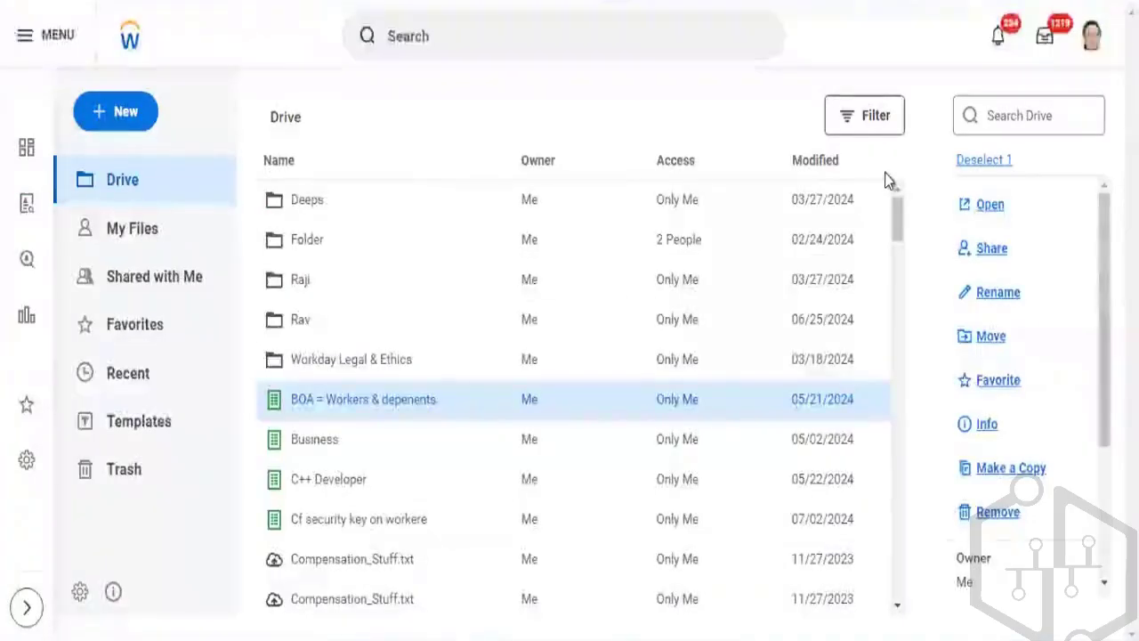
Leave the Drive after checking the profile options and open My Tasks from the home page
{"action": "left_click", "coordinate": [1089, 45]}
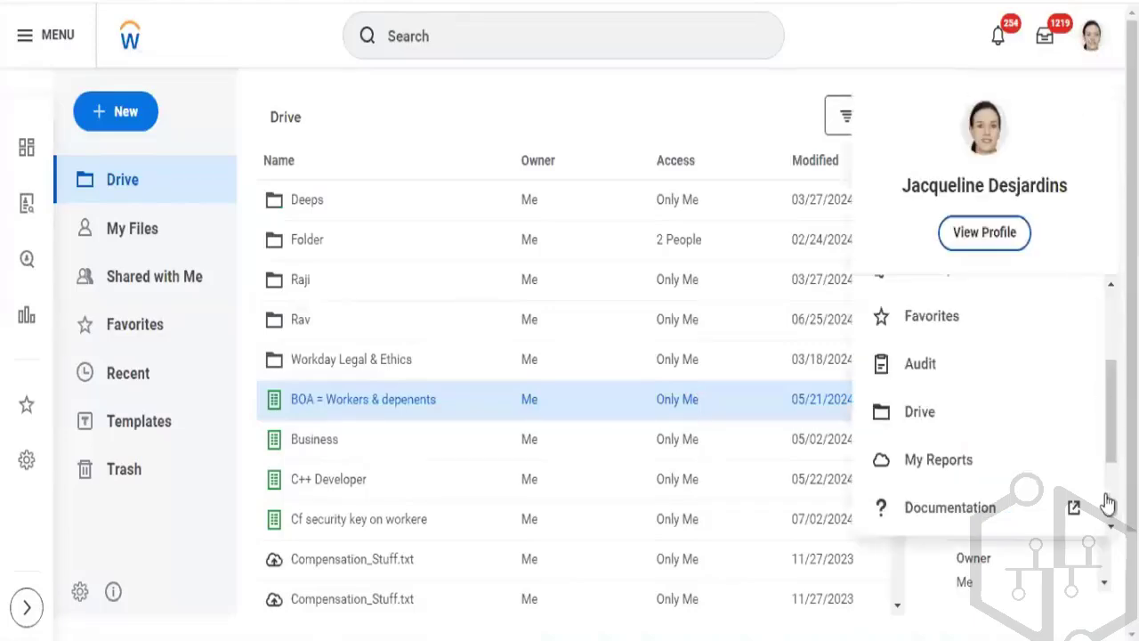
{"action": "scroll", "coordinate": [979, 401], "scroll_direction": "down", "scroll_amount": 3}
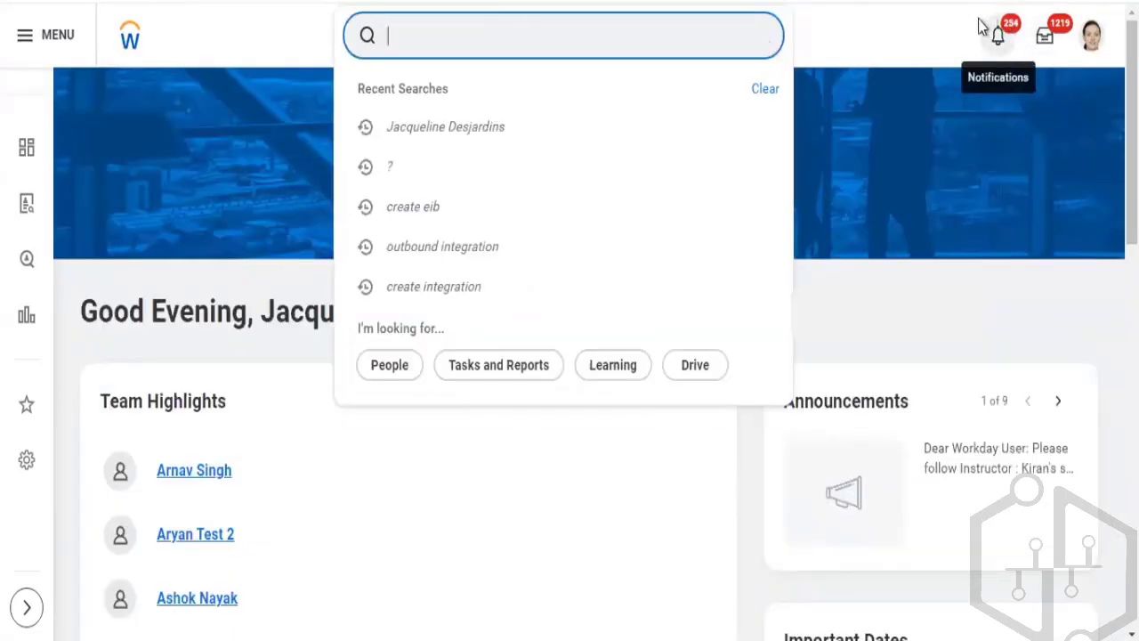
{"action": "left_click", "coordinate": [1045, 38]}
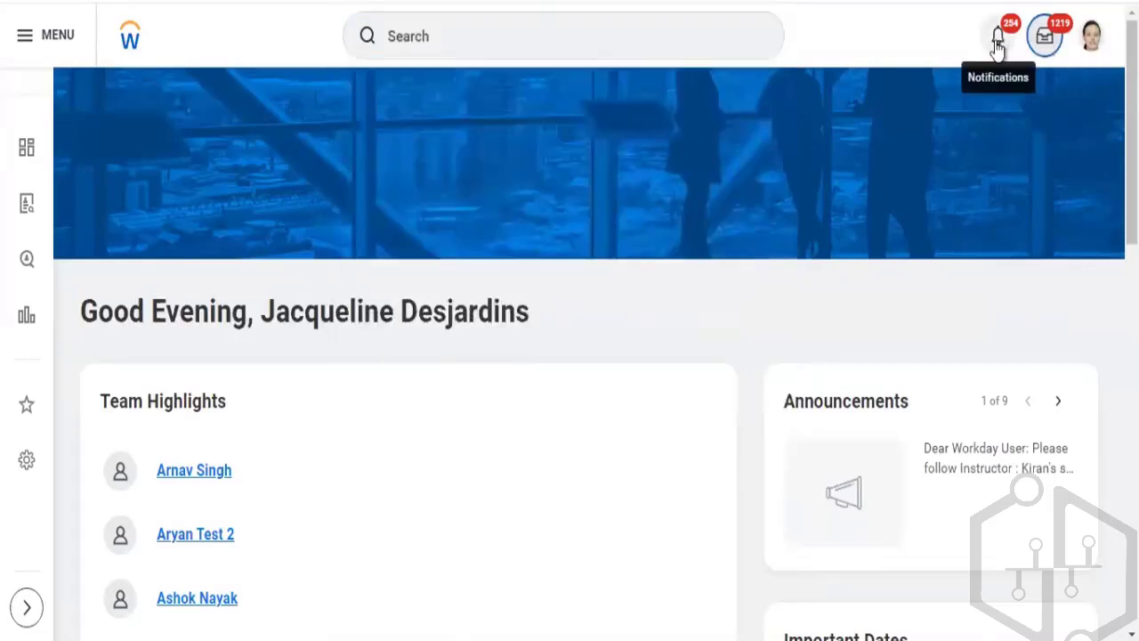
{"action": "left_click", "coordinate": [1042, 44]}
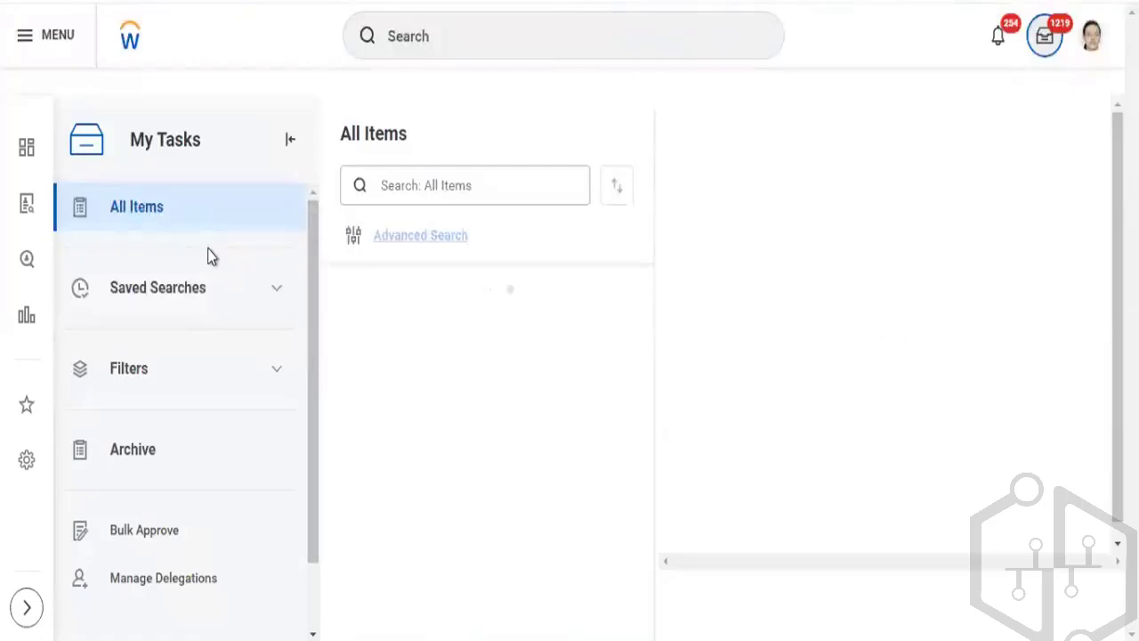
Review the pending tasks under All Items and the processed events in the Archive of My Tasks
{"action": "left_click", "coordinate": [138, 216]}
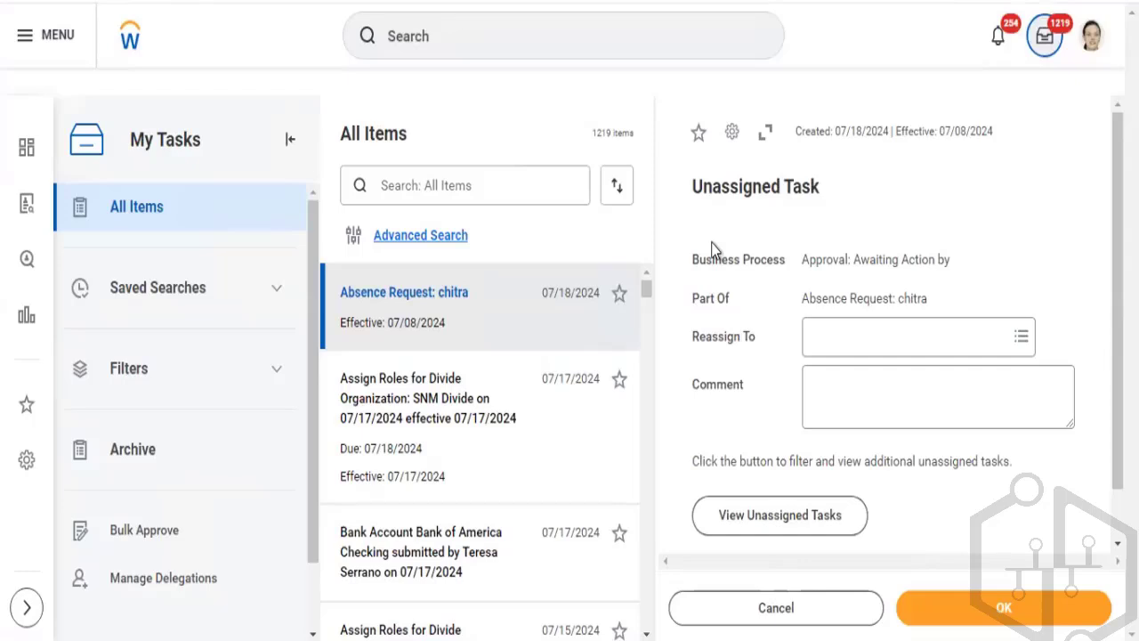
{"action": "left_click", "coordinate": [647, 634]}
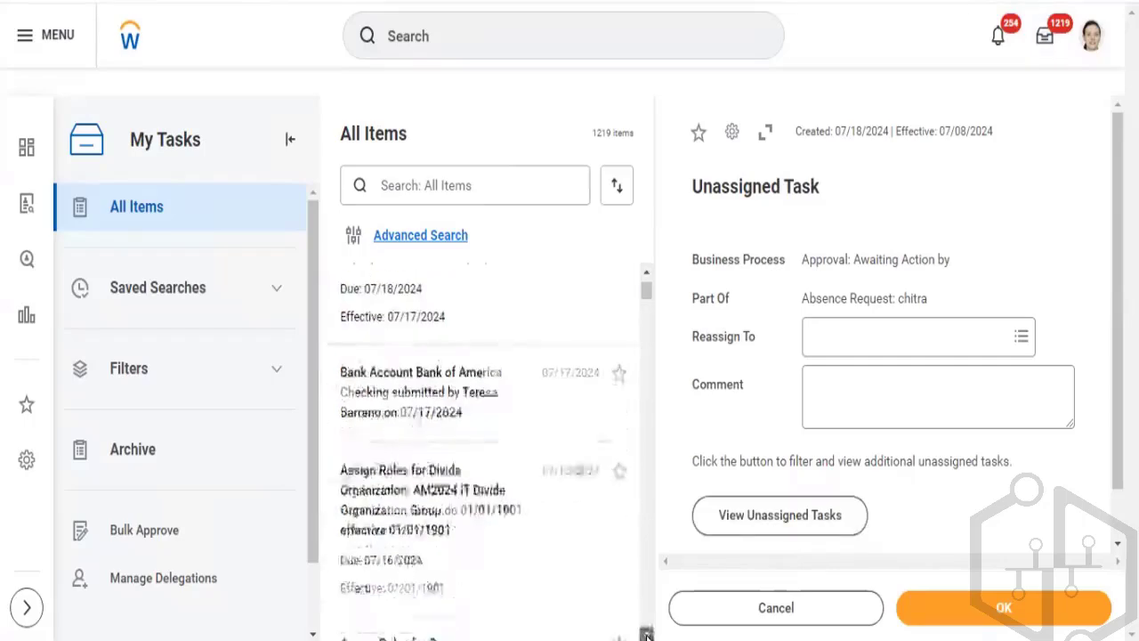
{"action": "left_click", "coordinate": [647, 634]}
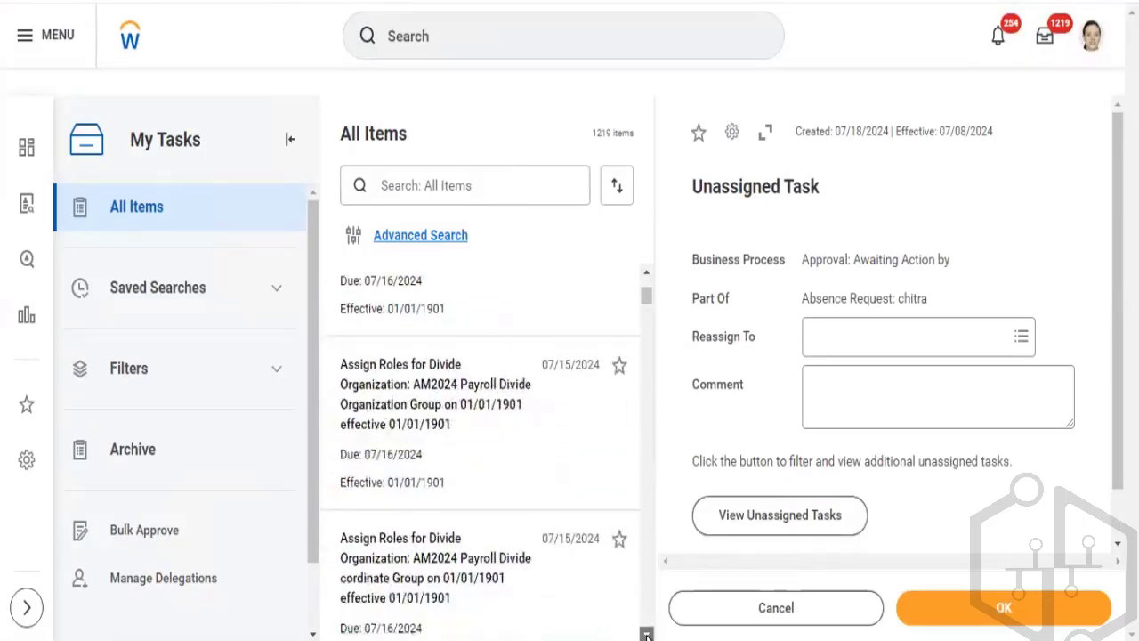
{"action": "left_click", "coordinate": [647, 634]}
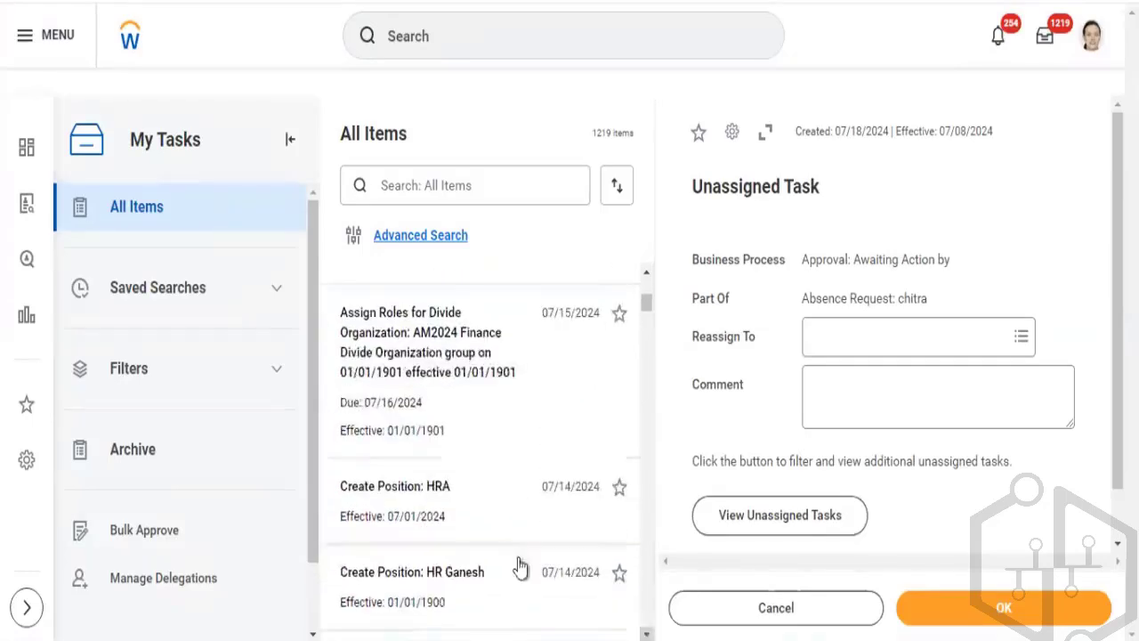
{"action": "left_click", "coordinate": [435, 516]}
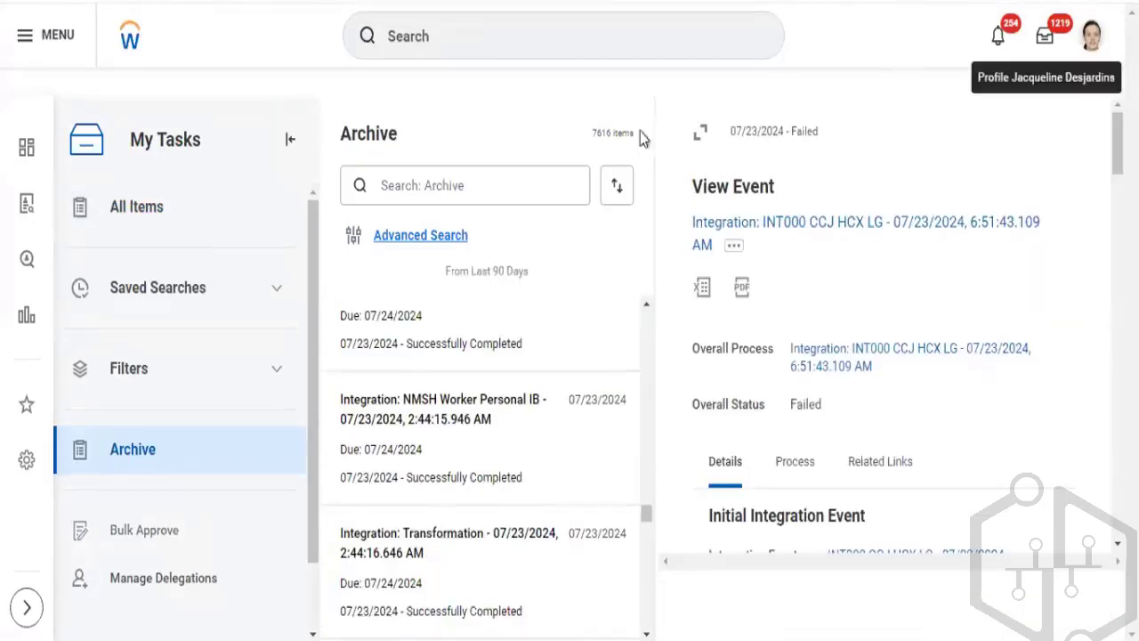
Return to the home page and dismiss the profile options list
{"action": "left_click", "coordinate": [128, 41]}
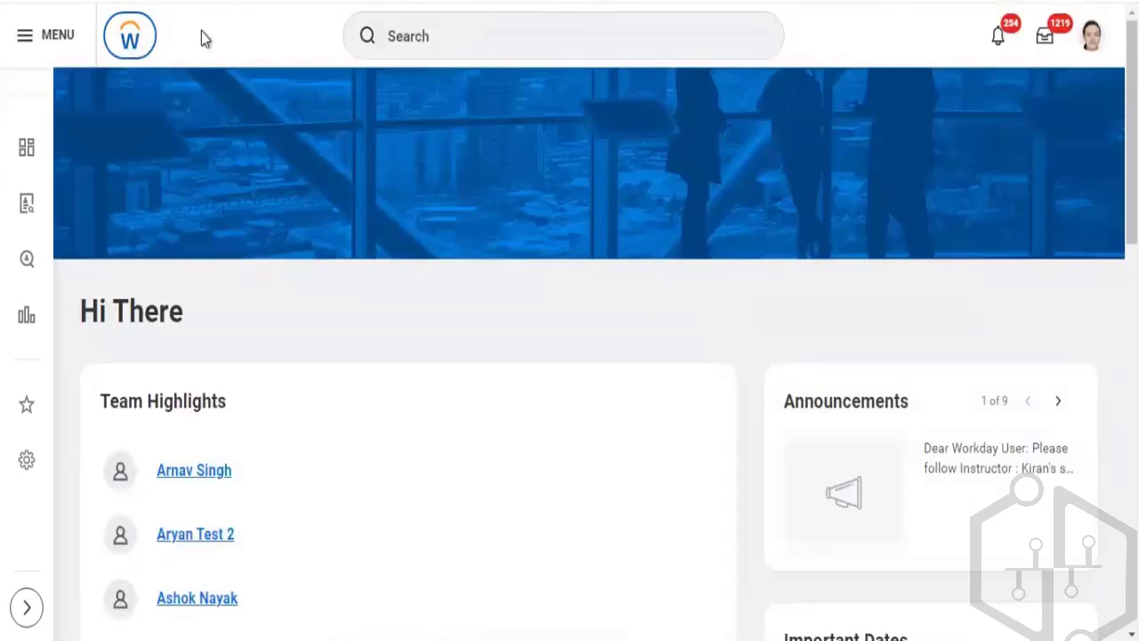
{"action": "left_click", "coordinate": [132, 42]}
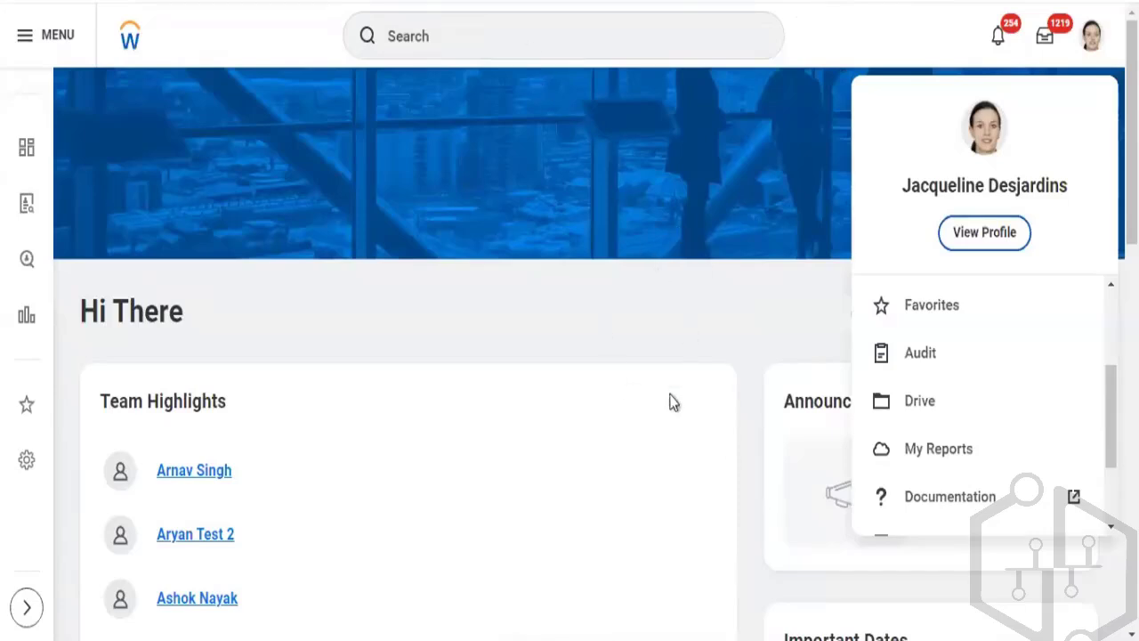
{"action": "left_click", "coordinate": [695, 335]}
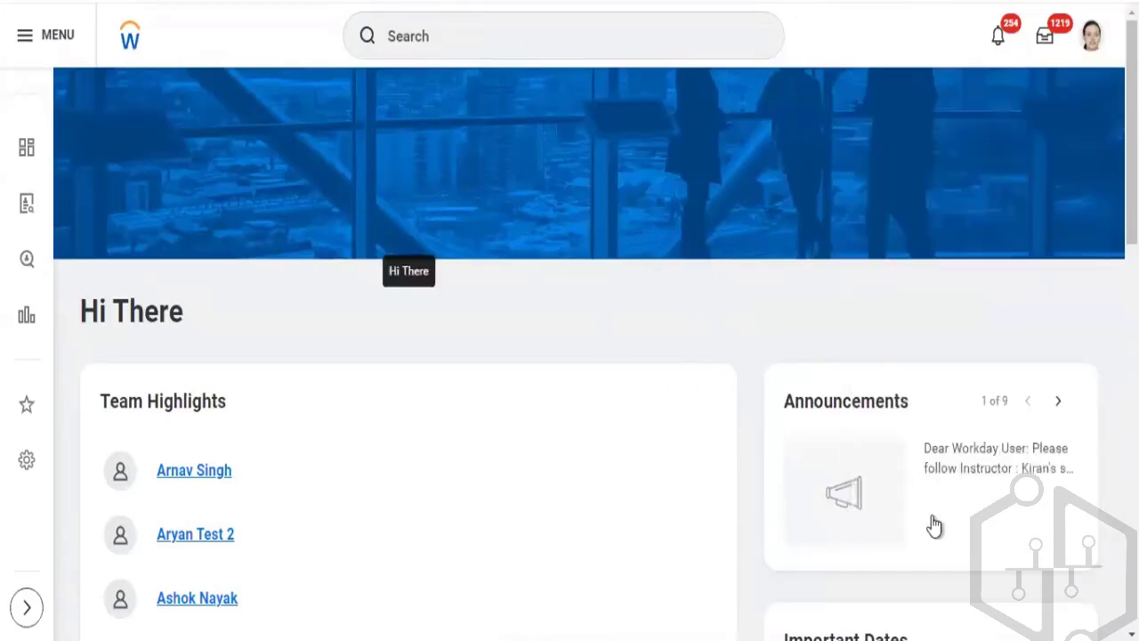